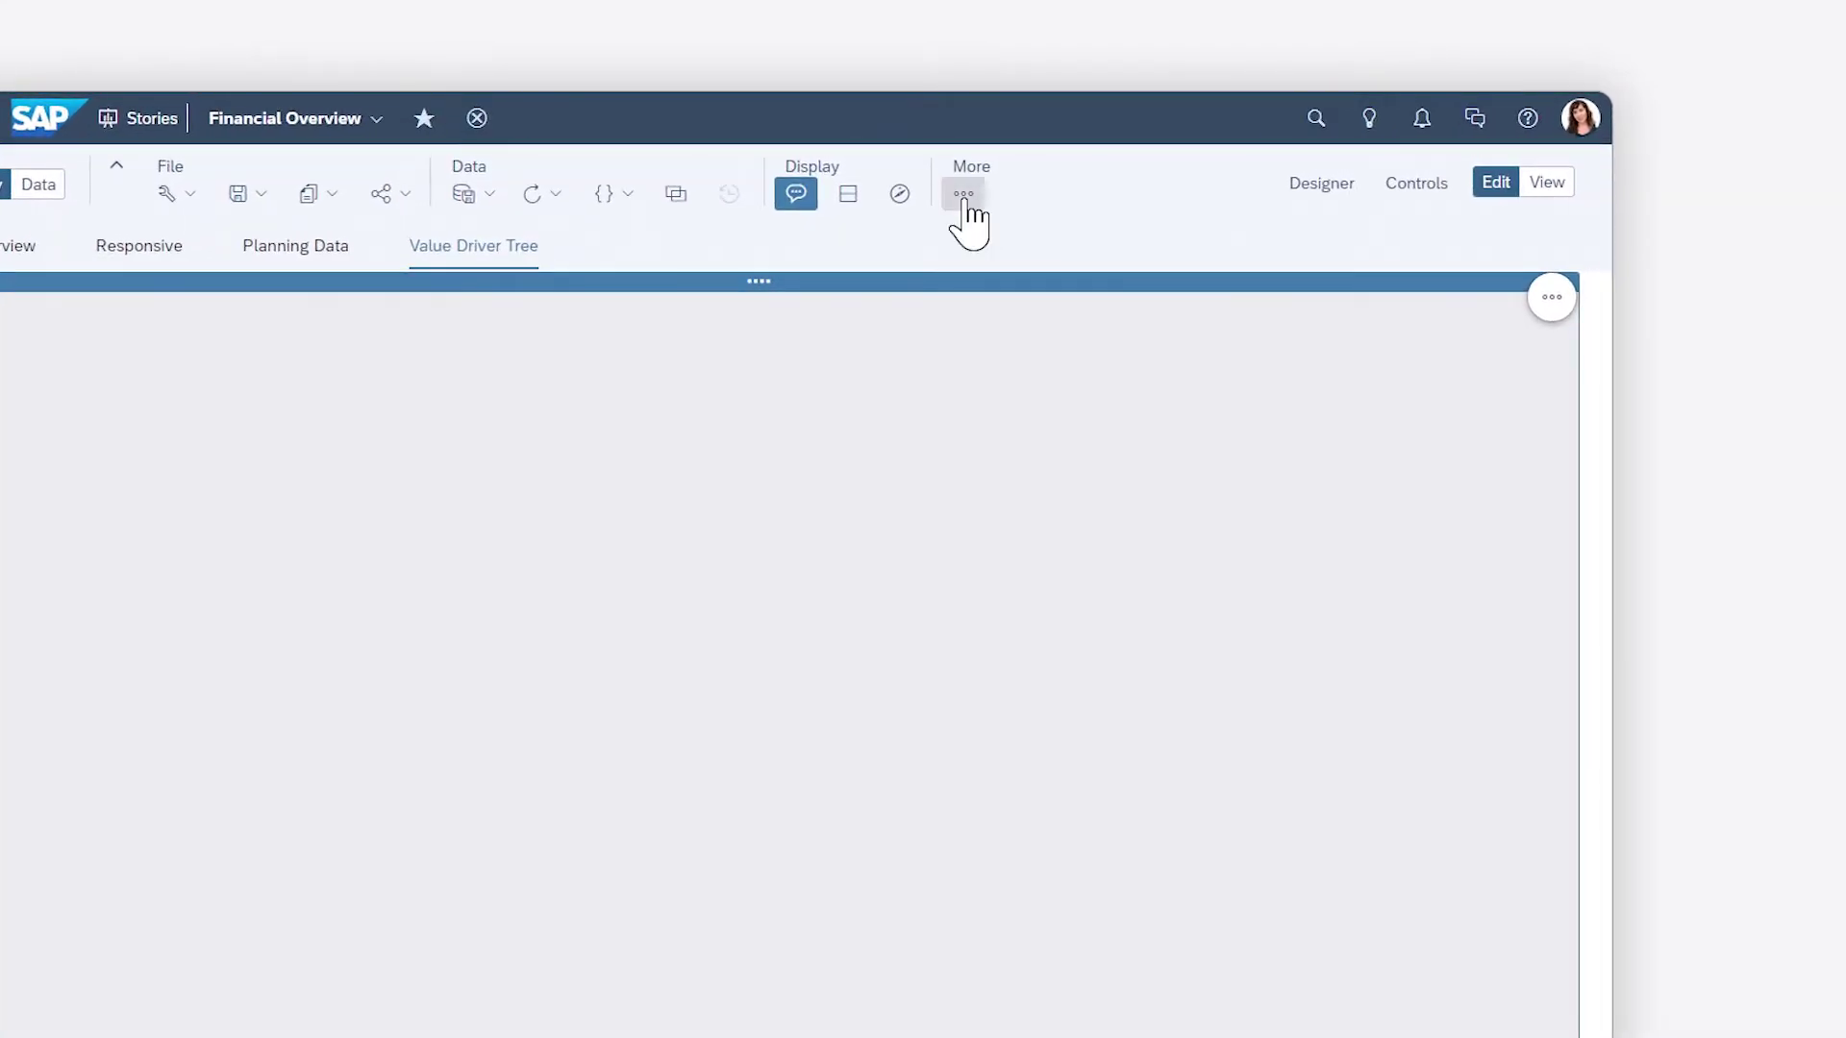
Bring up the More menu's Add submenu listing insertable object types.
click(963, 193)
click(1018, 385)
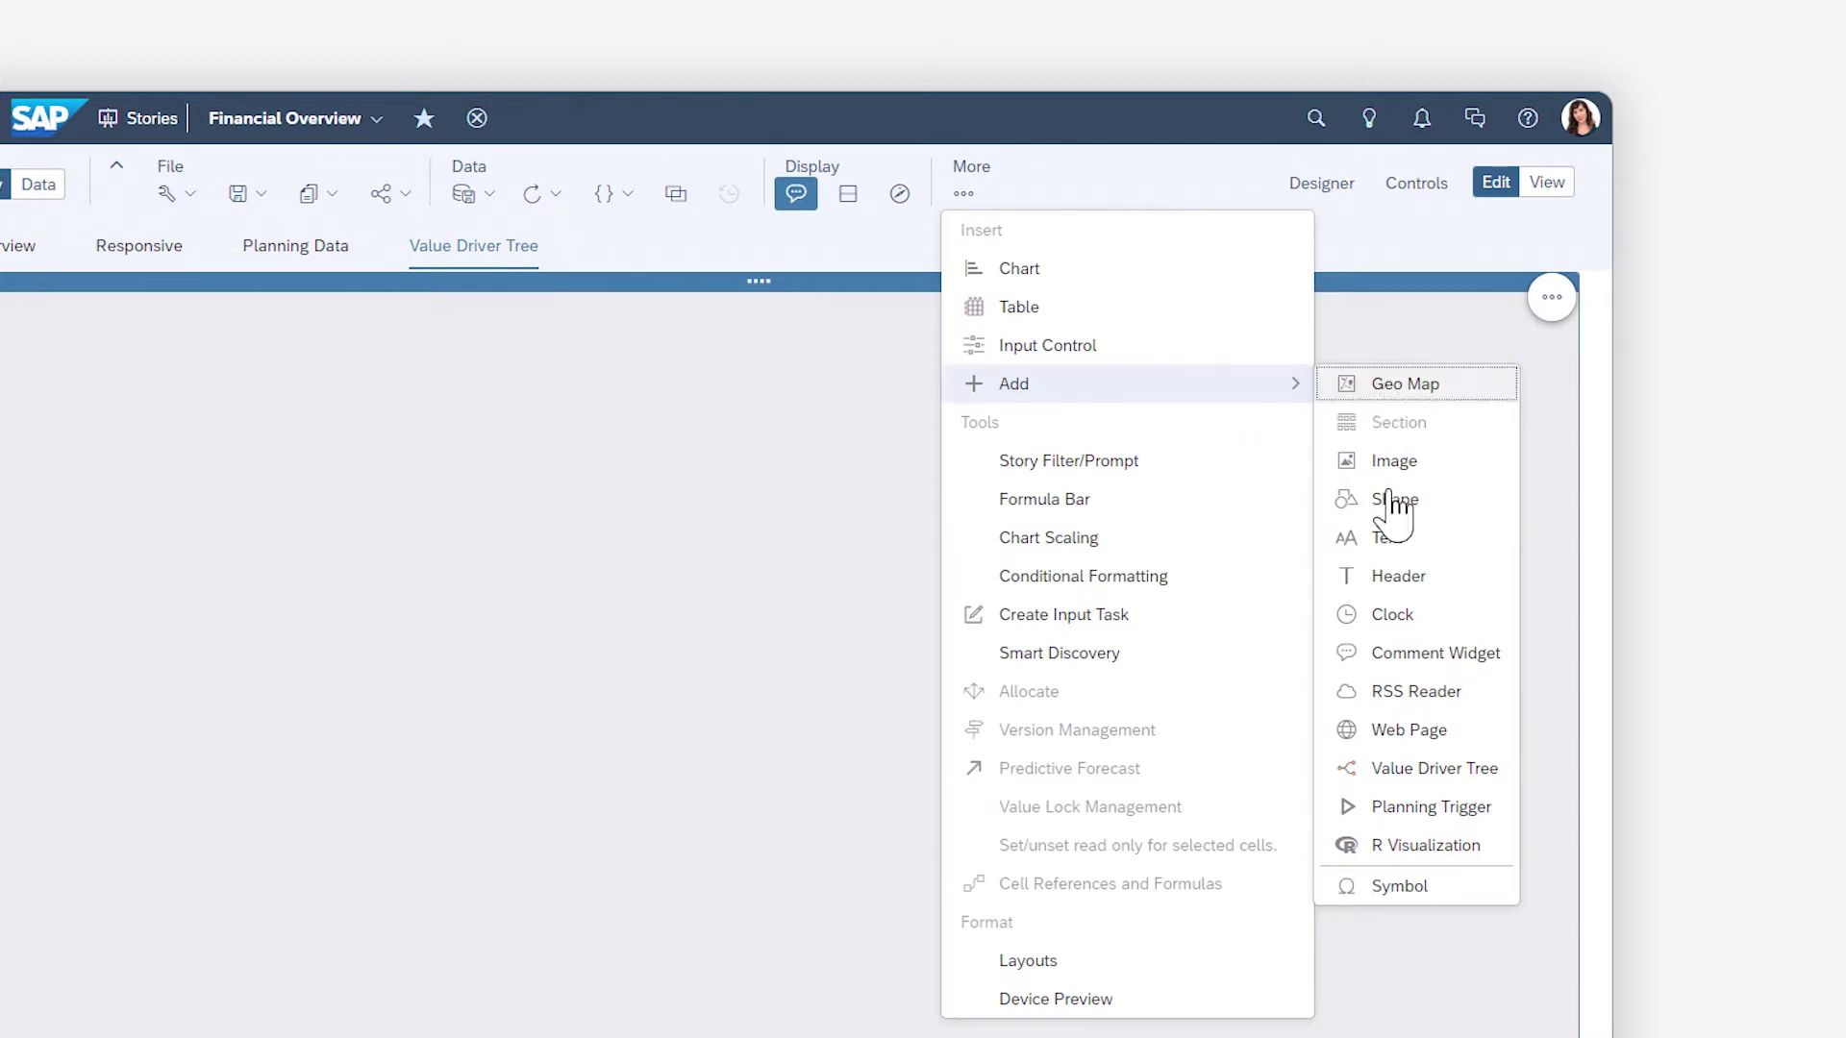
Insert a Value Driver Tree widget based on the PLANNING model.
click(1416, 769)
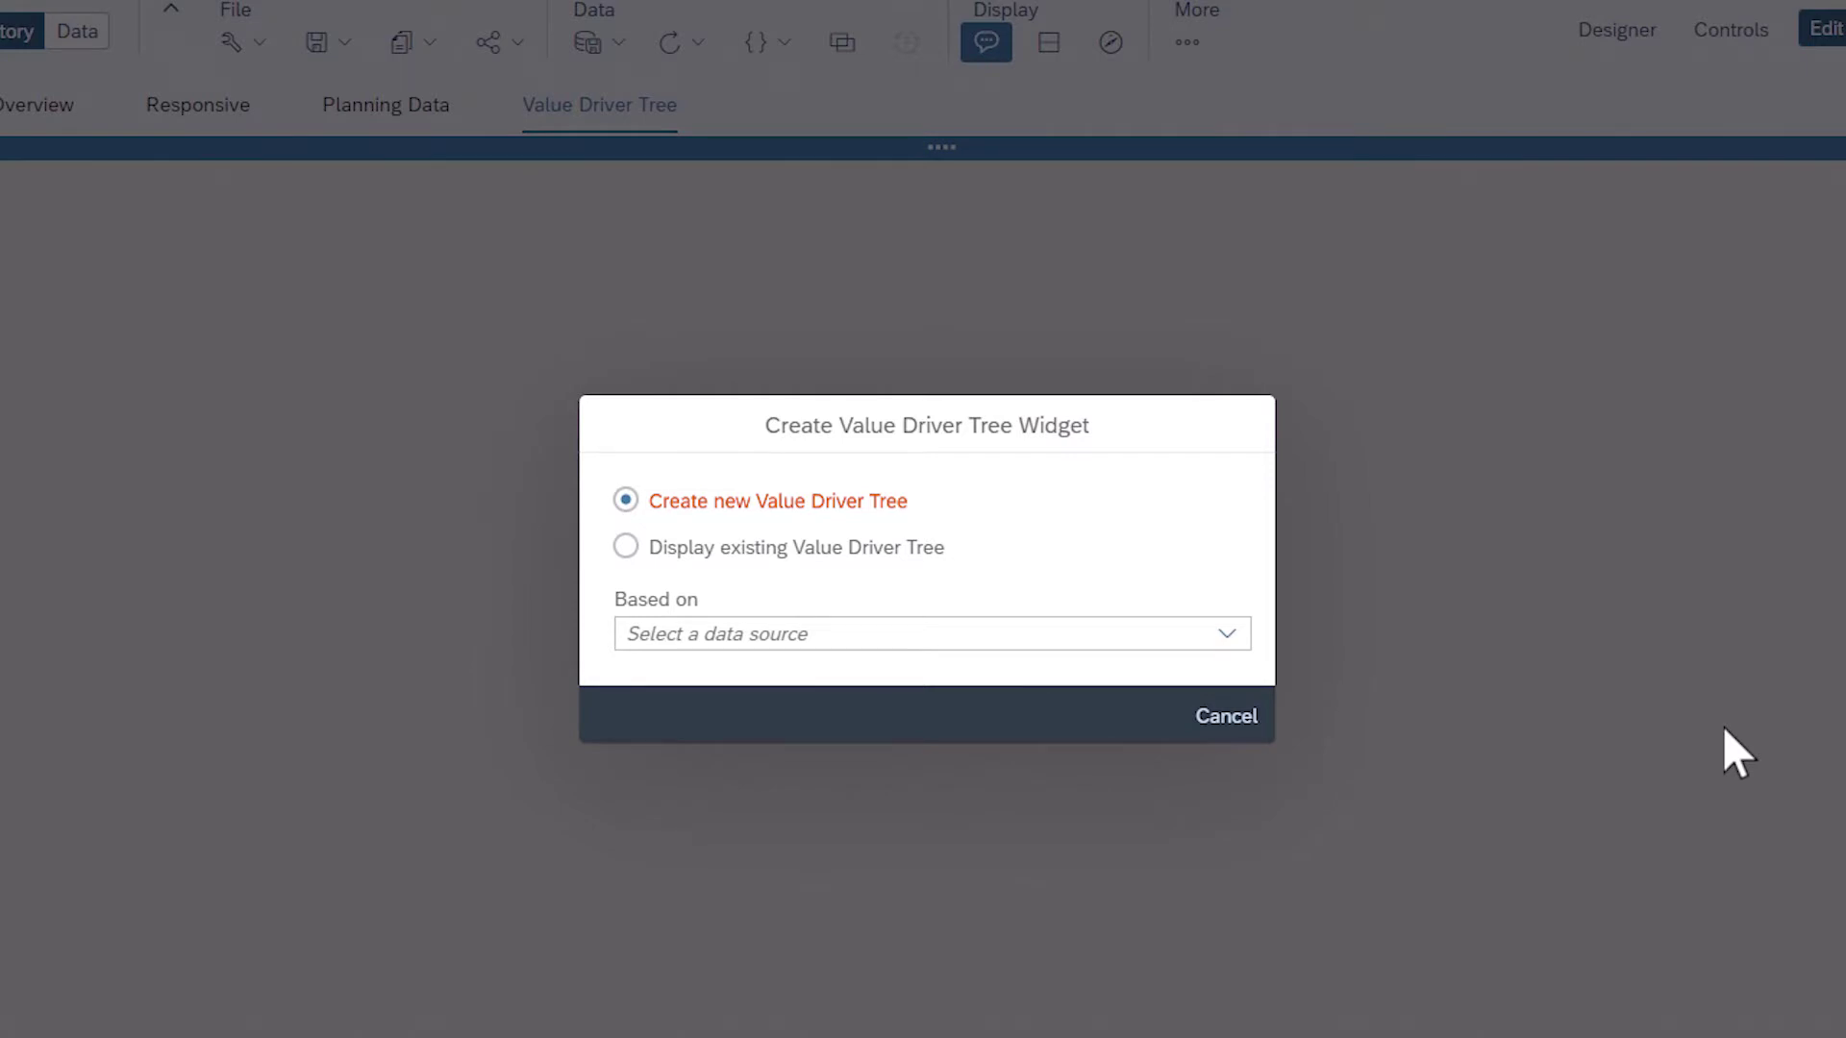
click(1228, 635)
click(1228, 634)
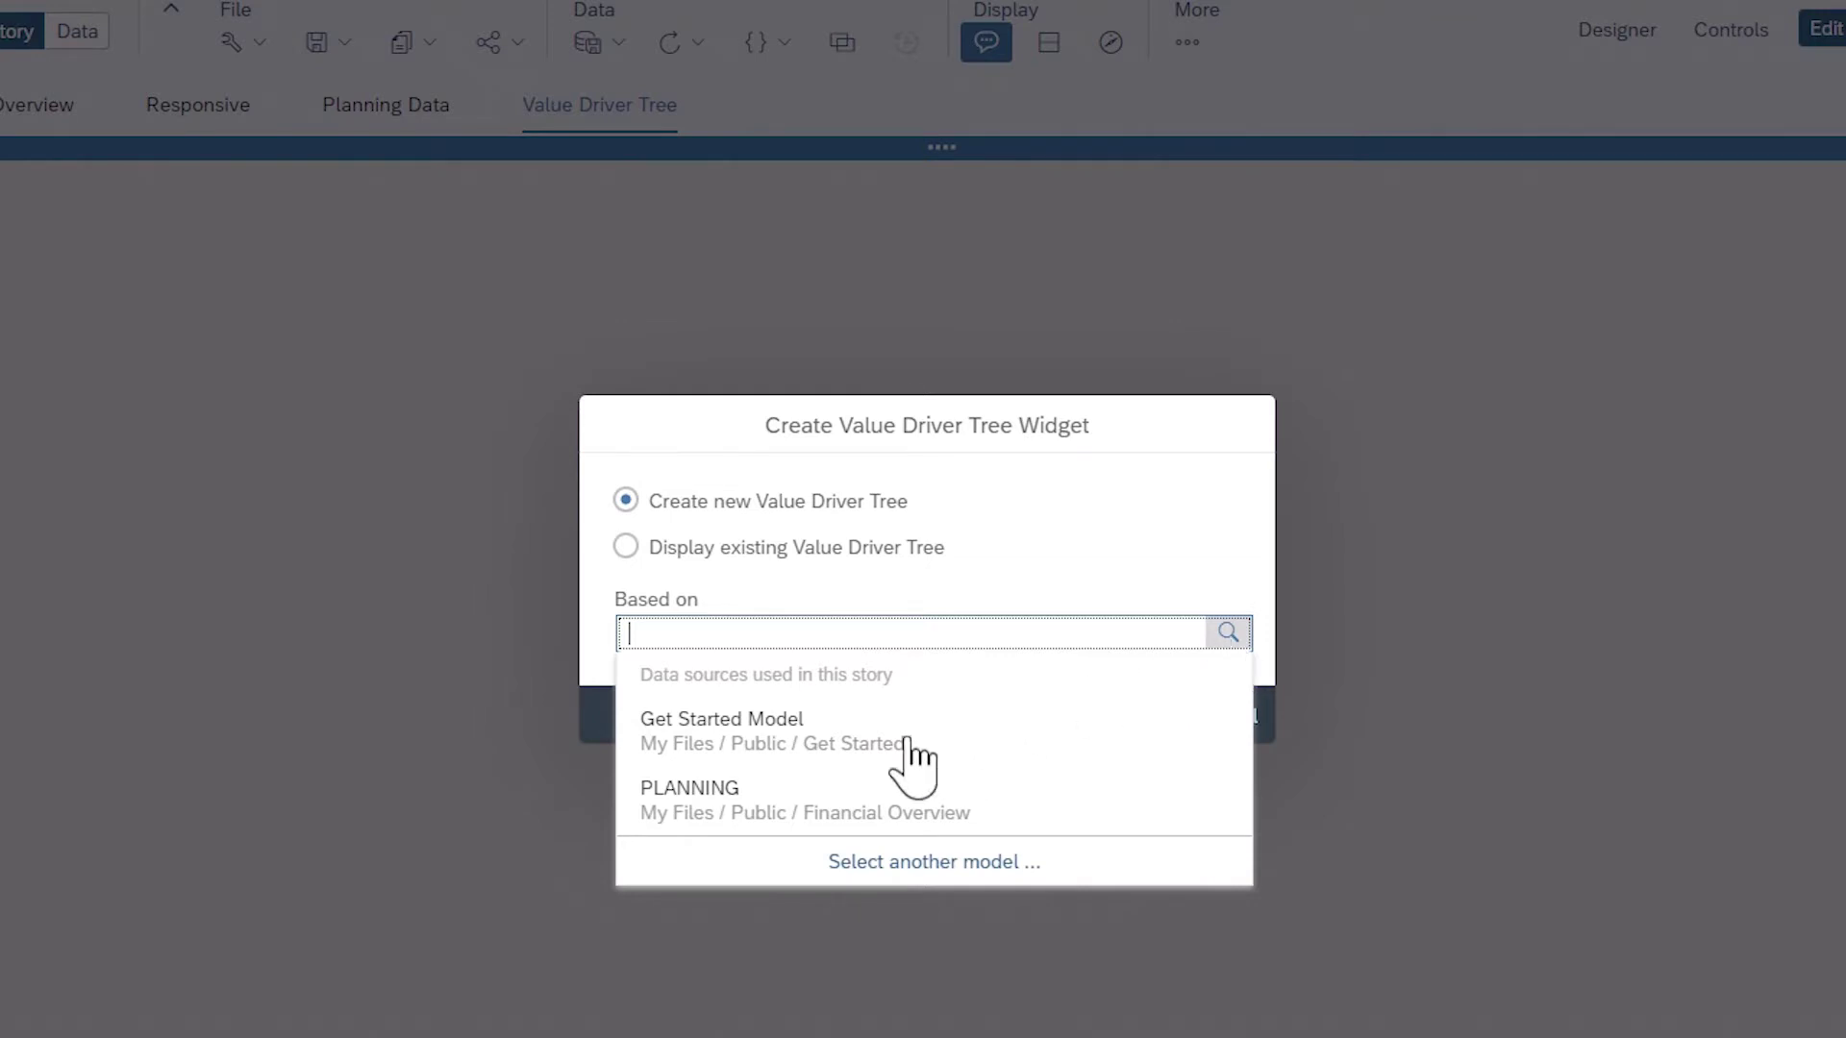
click(687, 806)
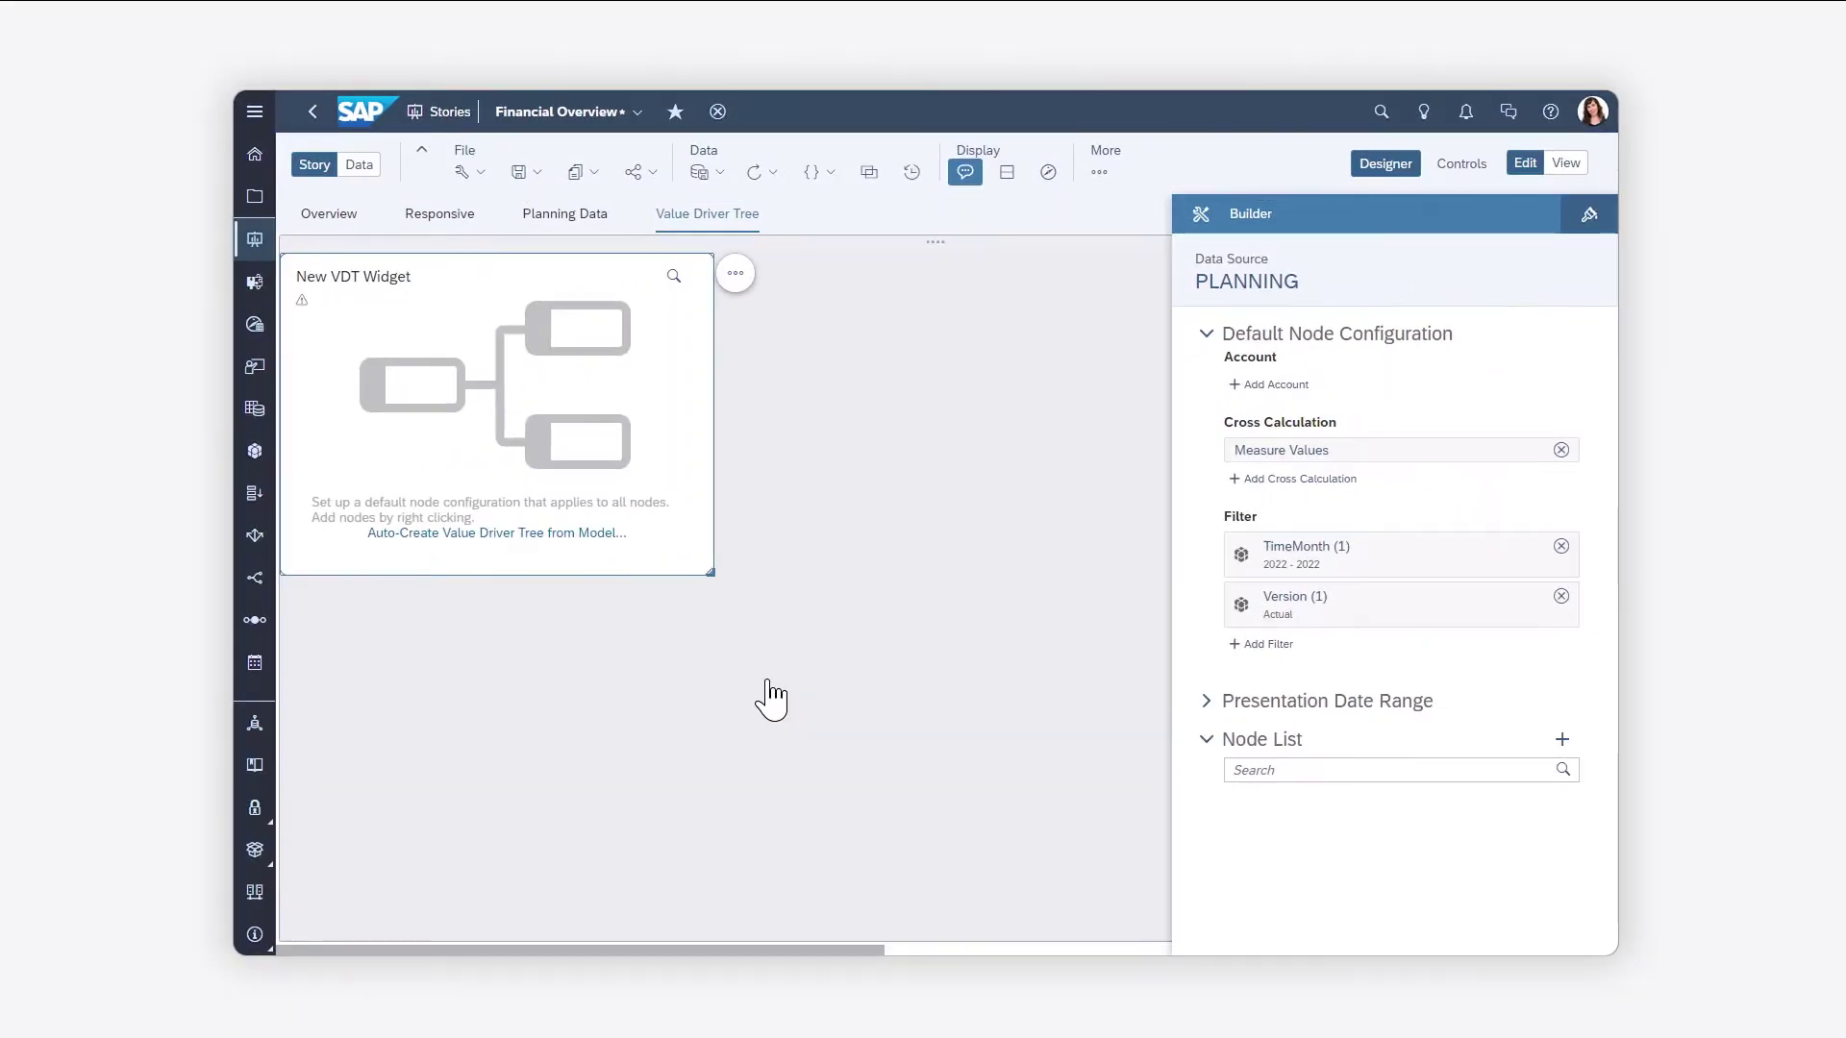
Enlarge the tree widget and extend its TimeMonth filter to 2022 - 2023.
drag(700, 578, 1149, 920)
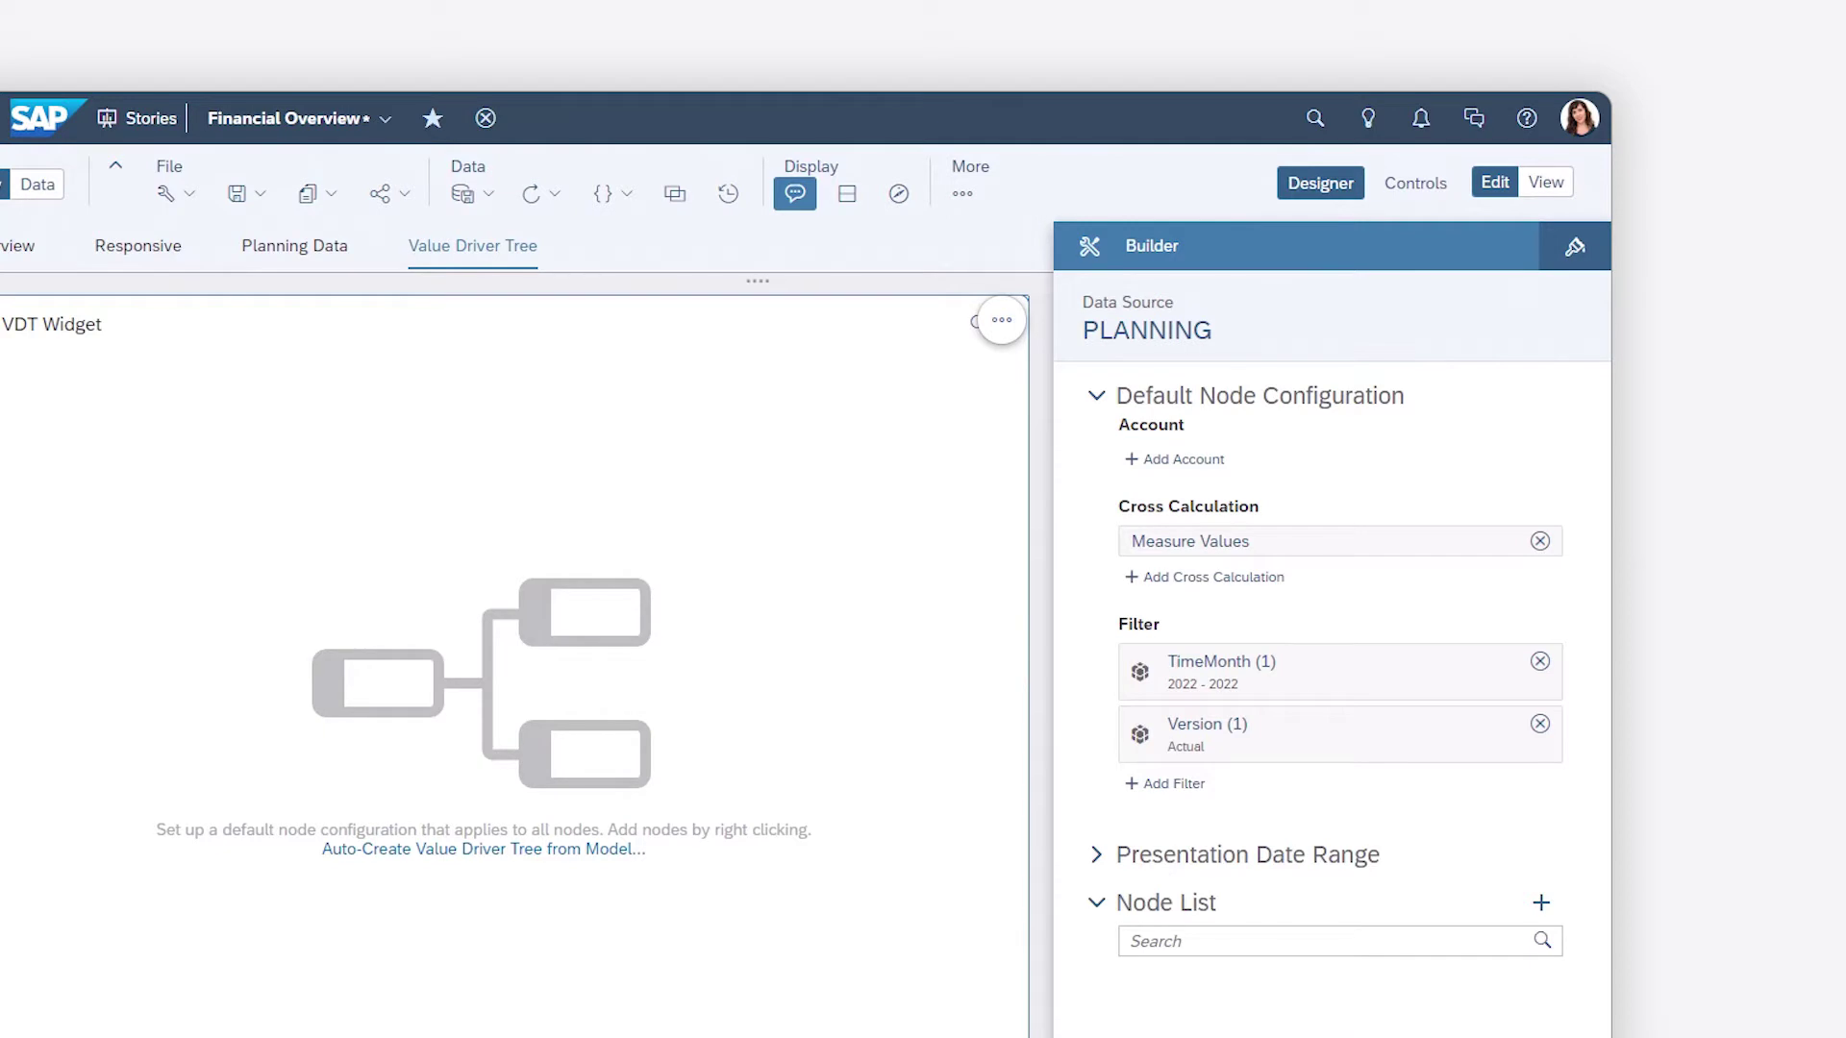
click(1205, 670)
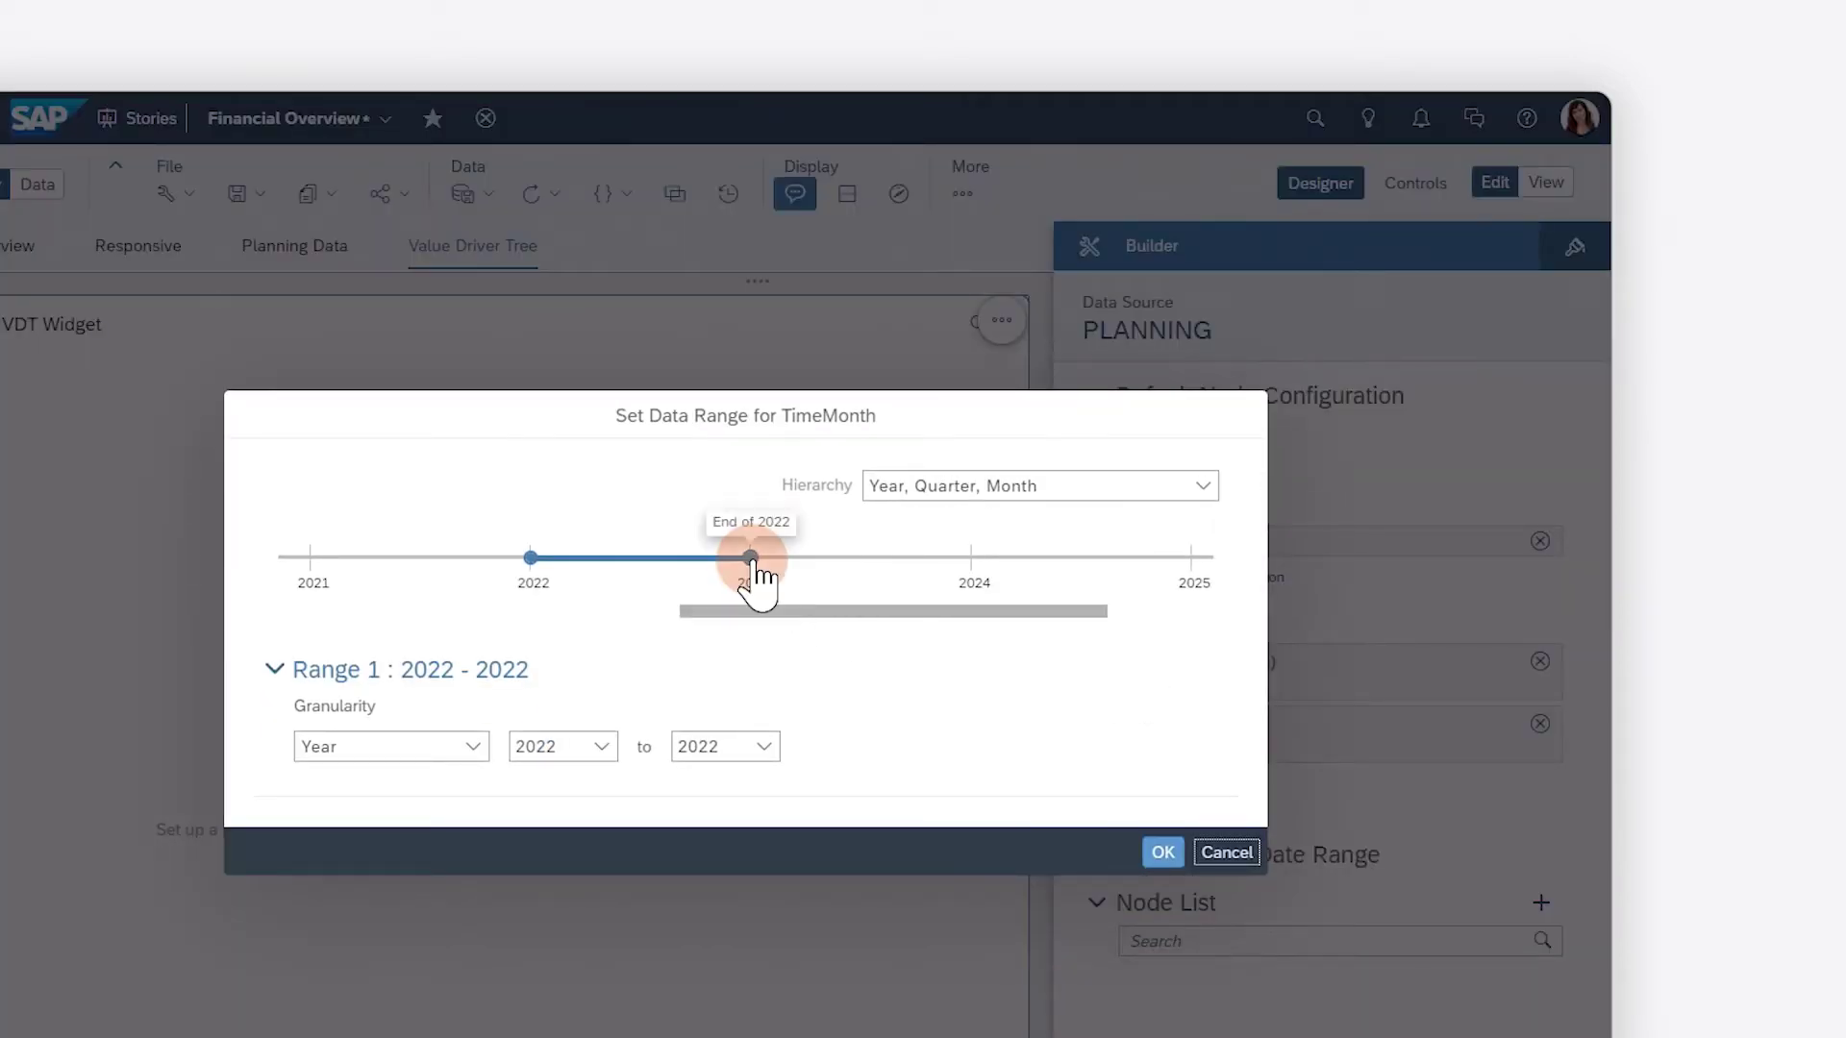
drag(752, 560, 942, 598)
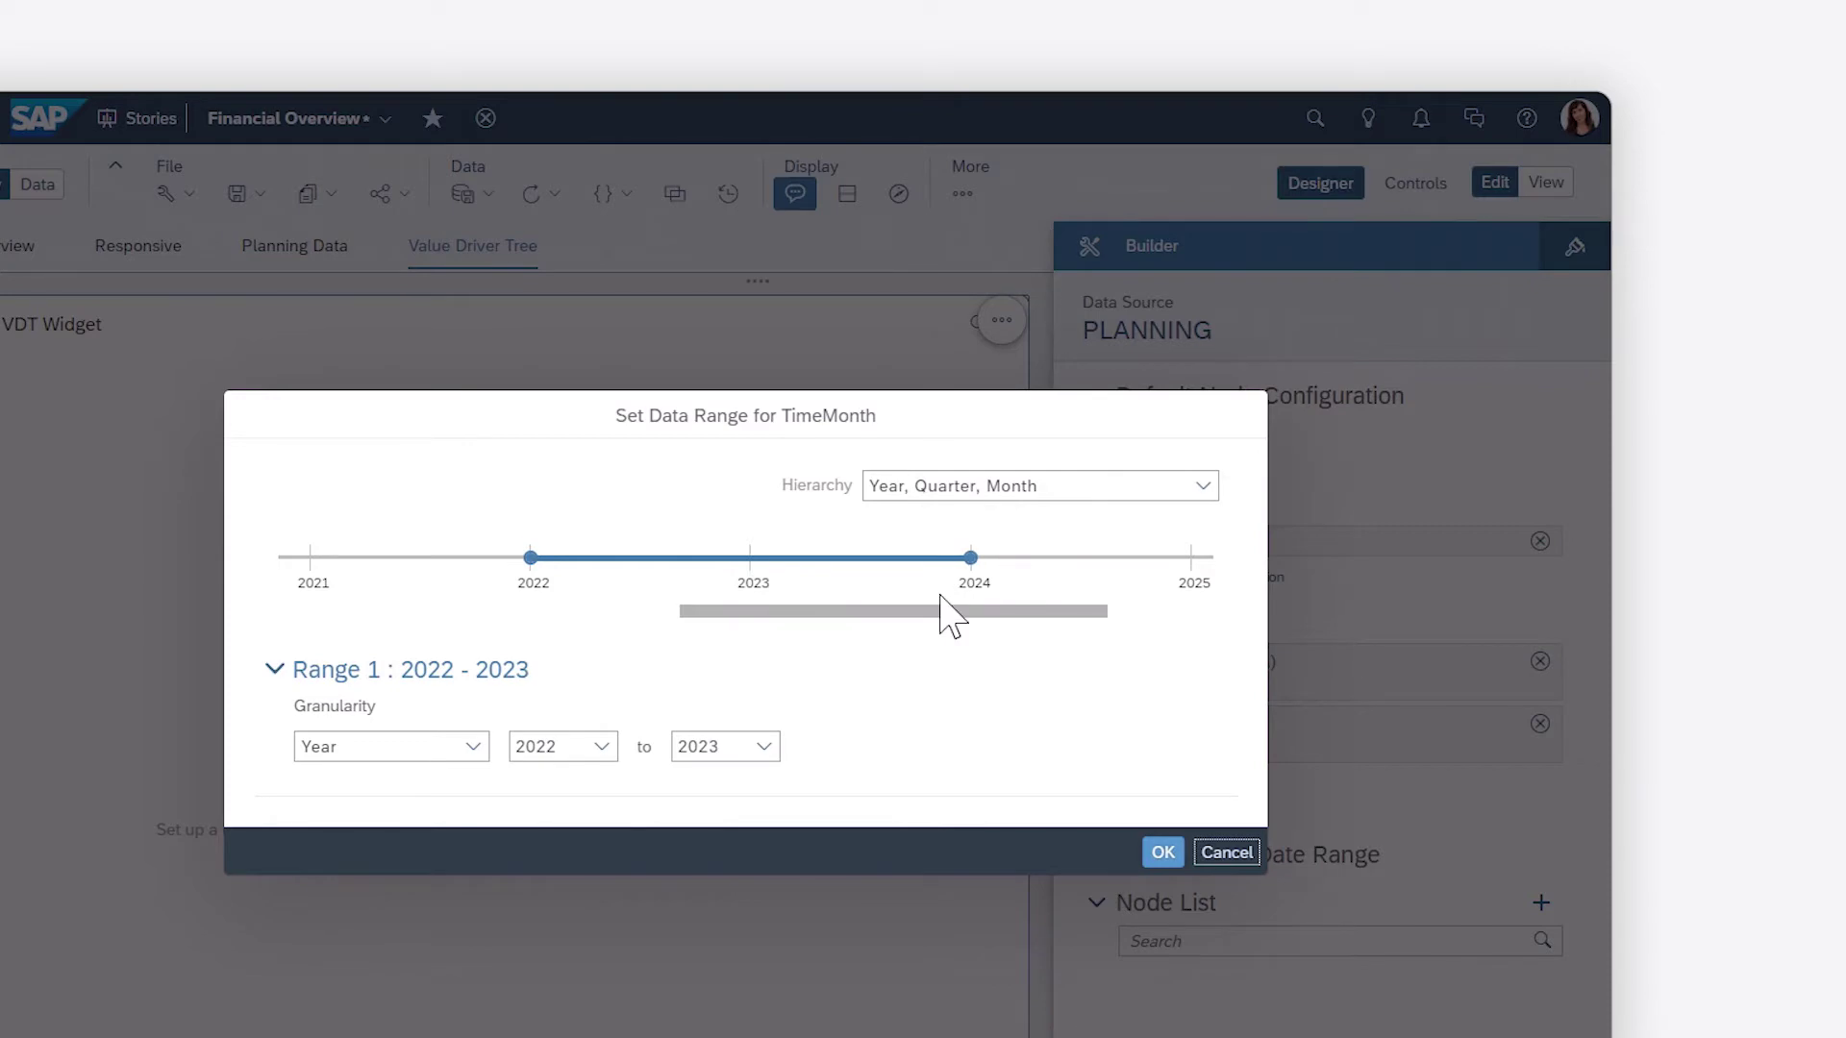
click(1163, 852)
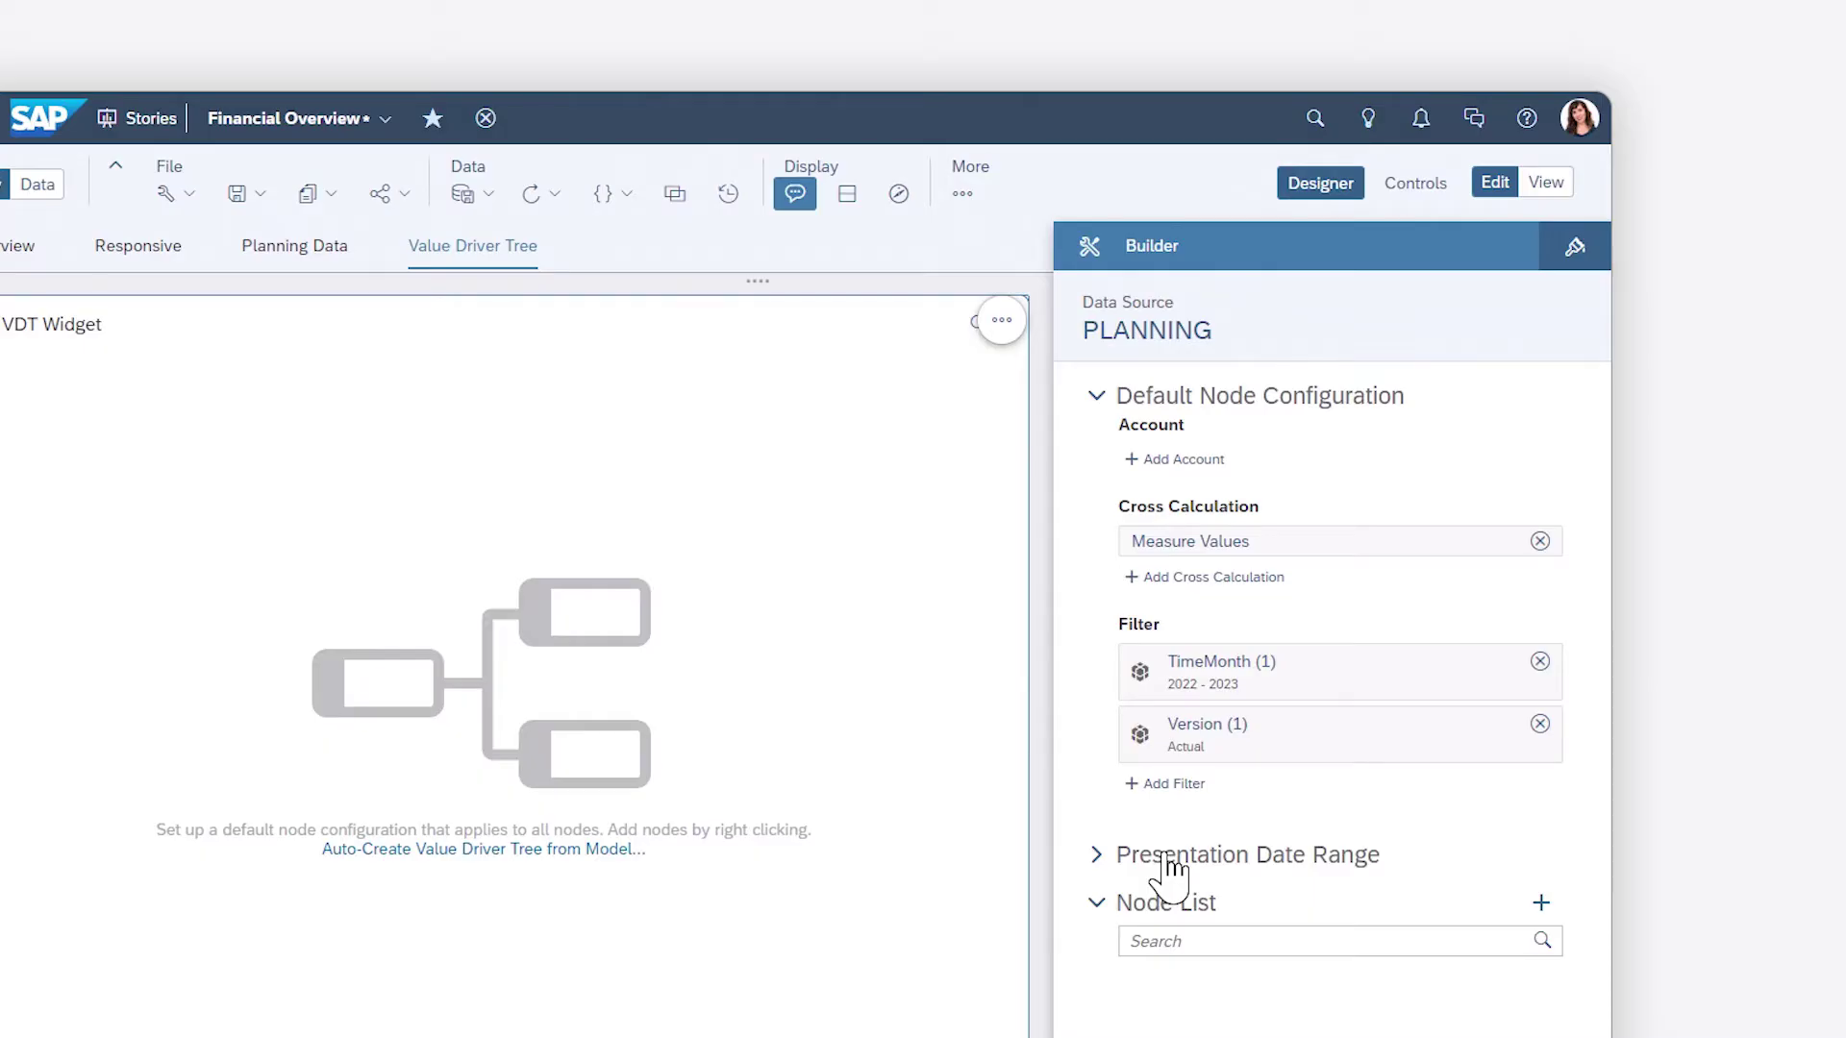
Set the Version filter to BR Budget and expand Presentation Date Range settings.
click(1202, 750)
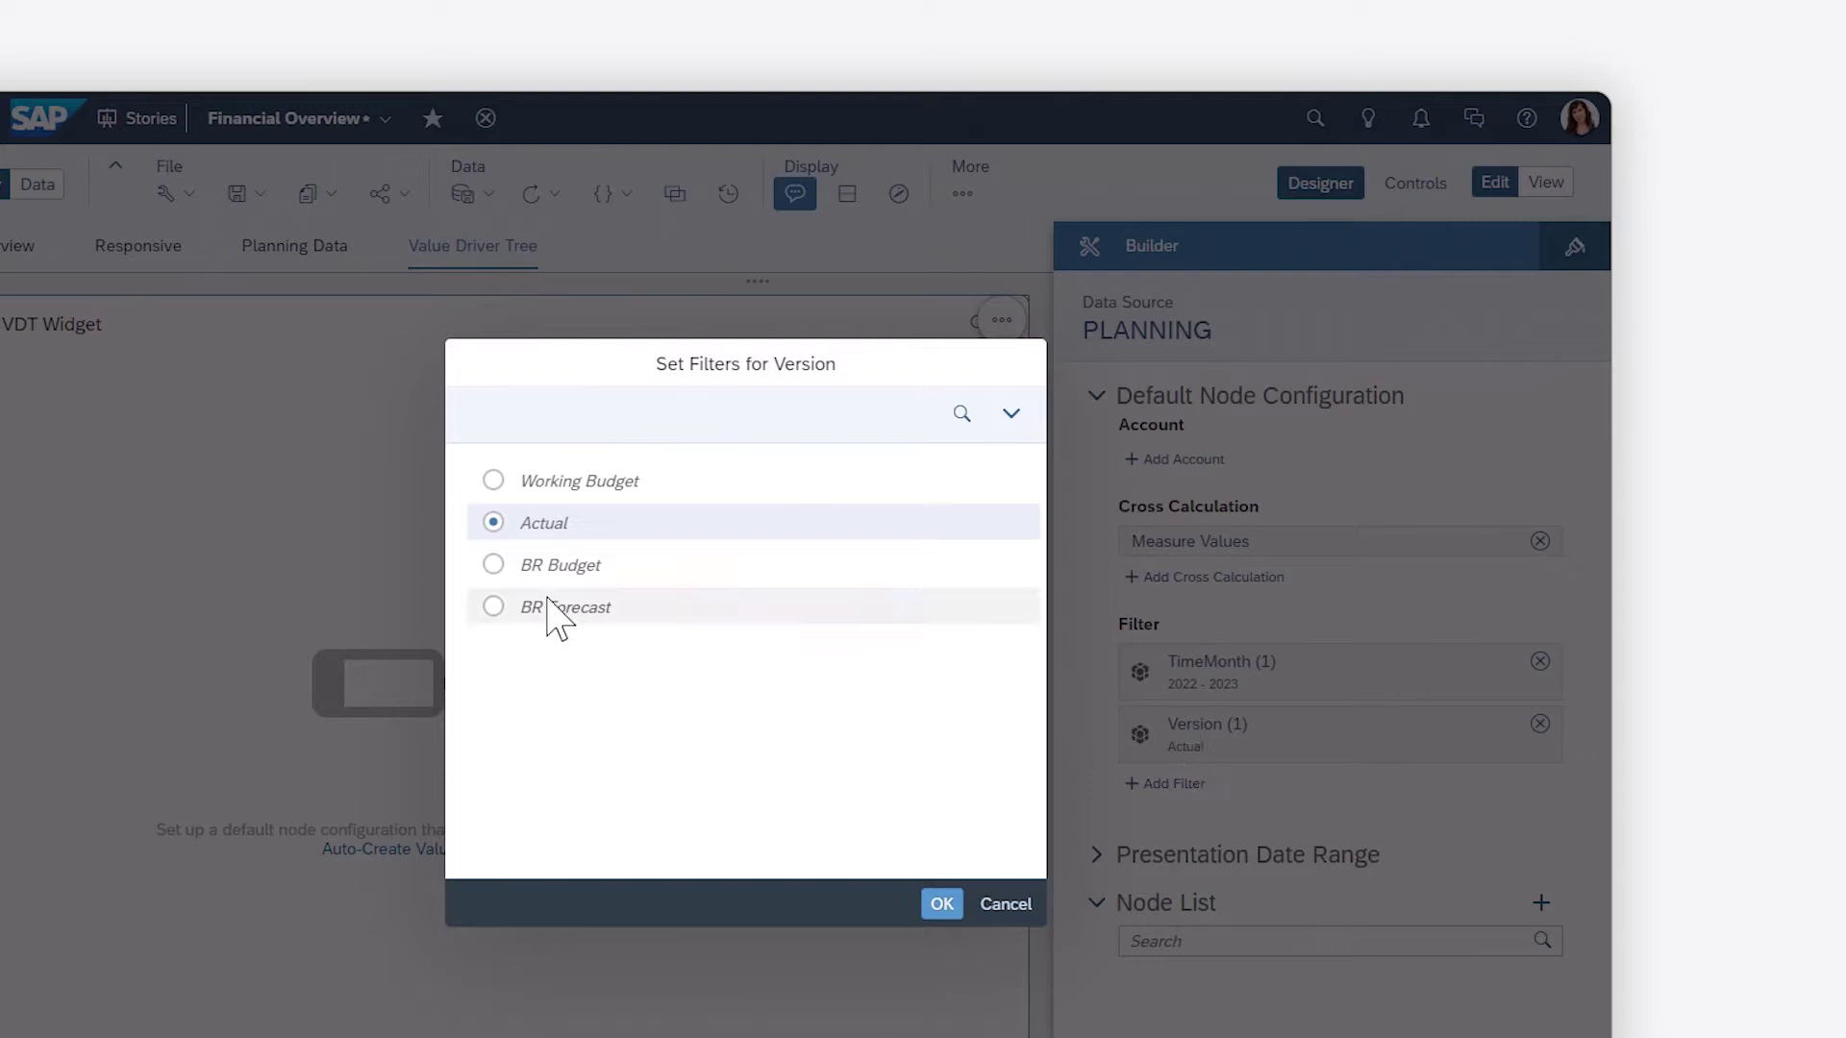
click(495, 573)
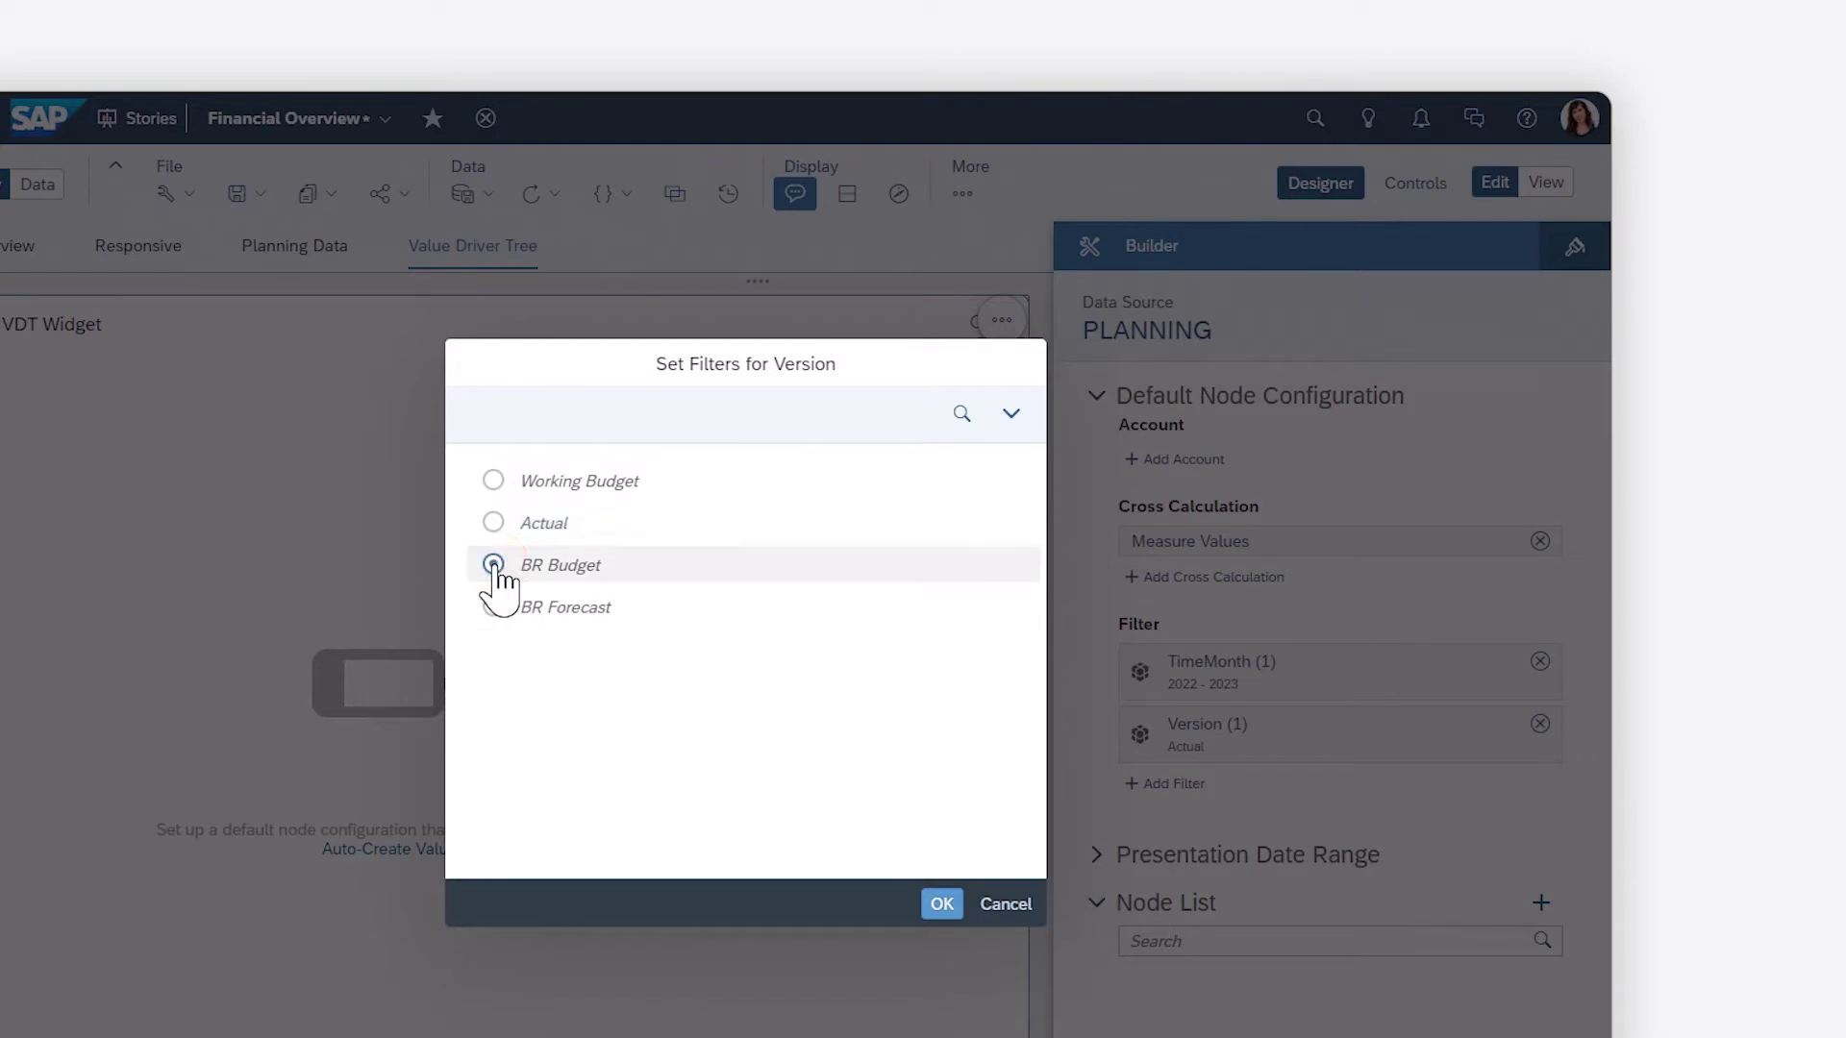
click(941, 903)
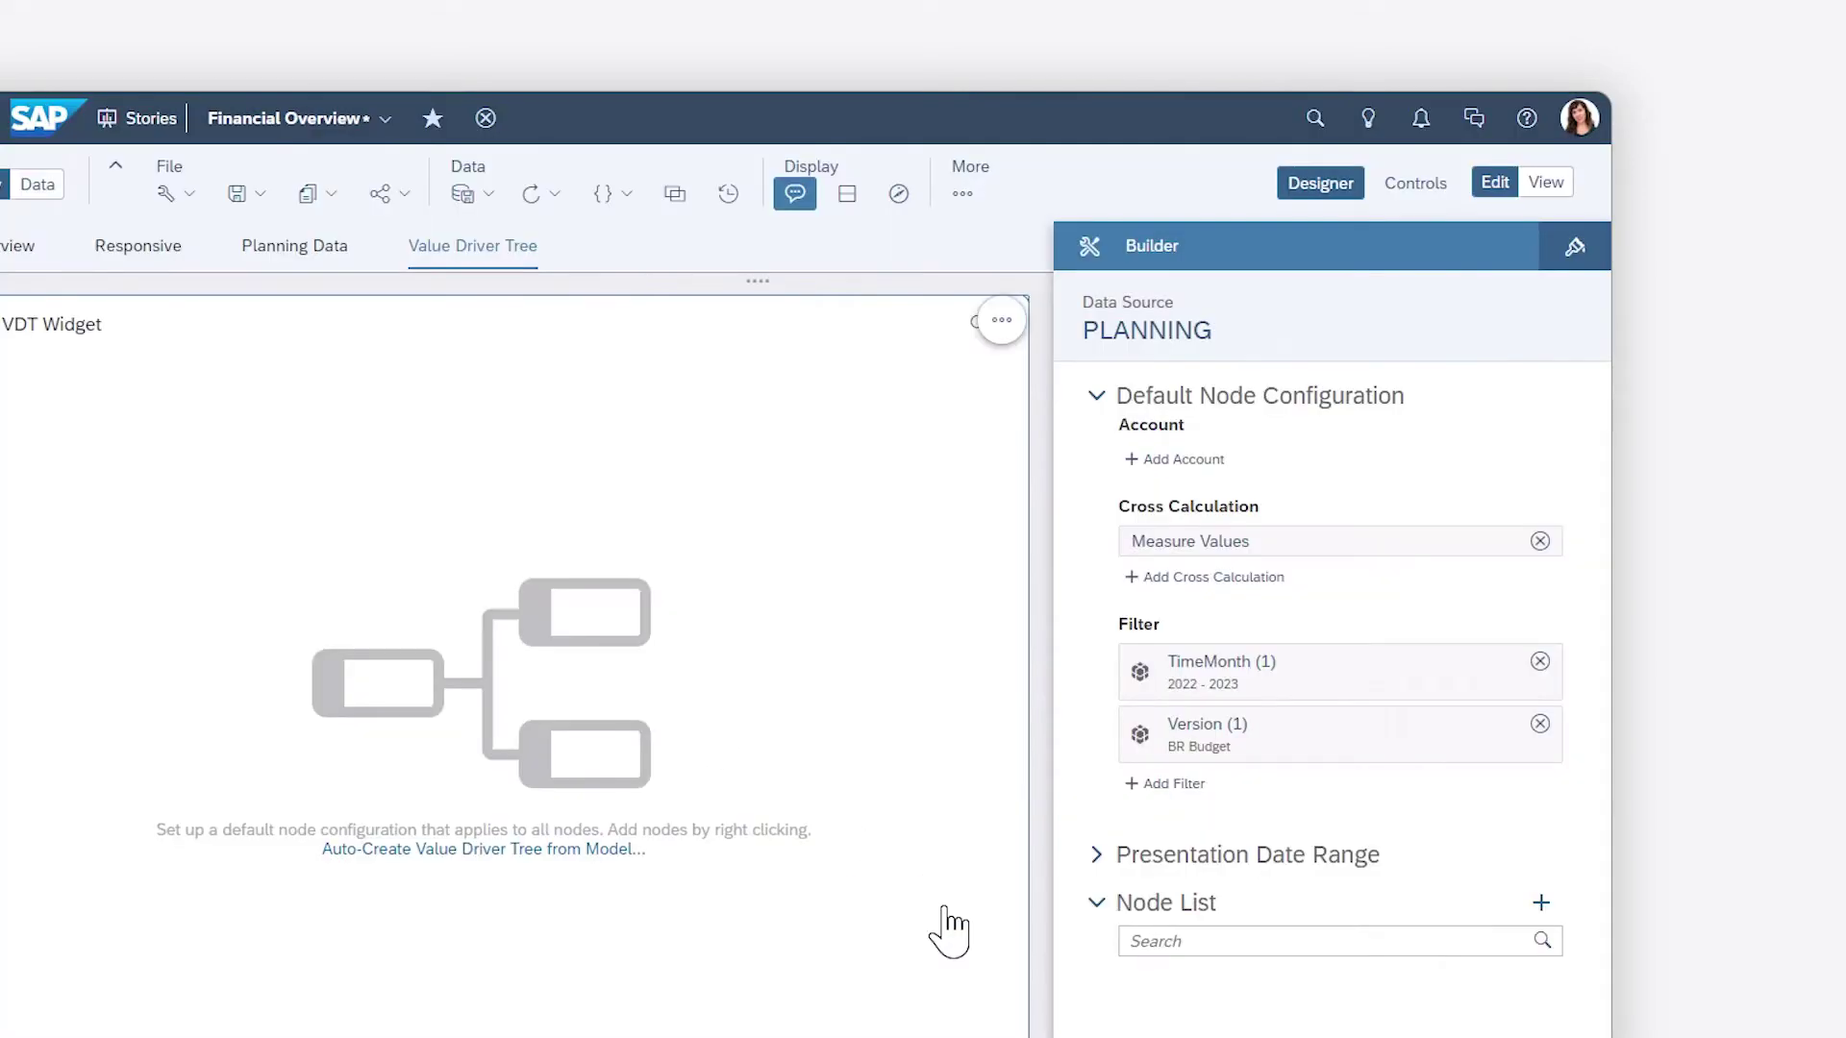
click(1097, 856)
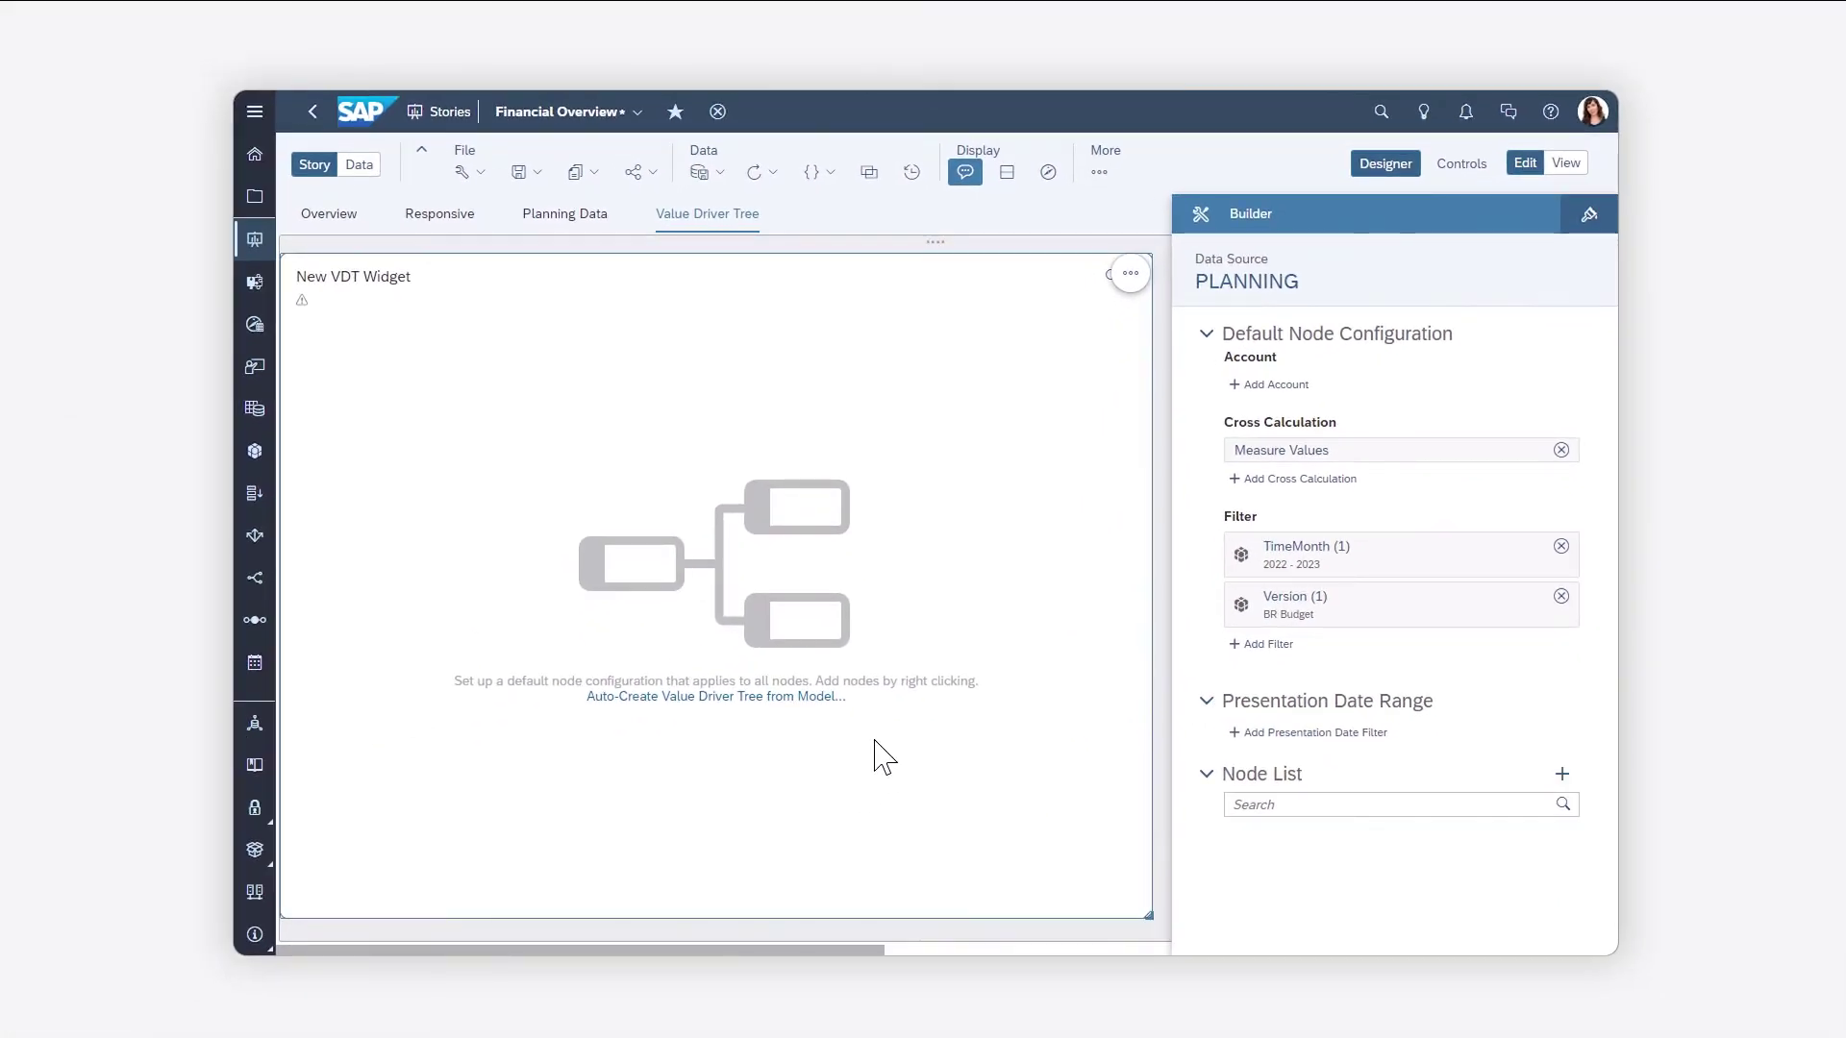
right_click(875, 744)
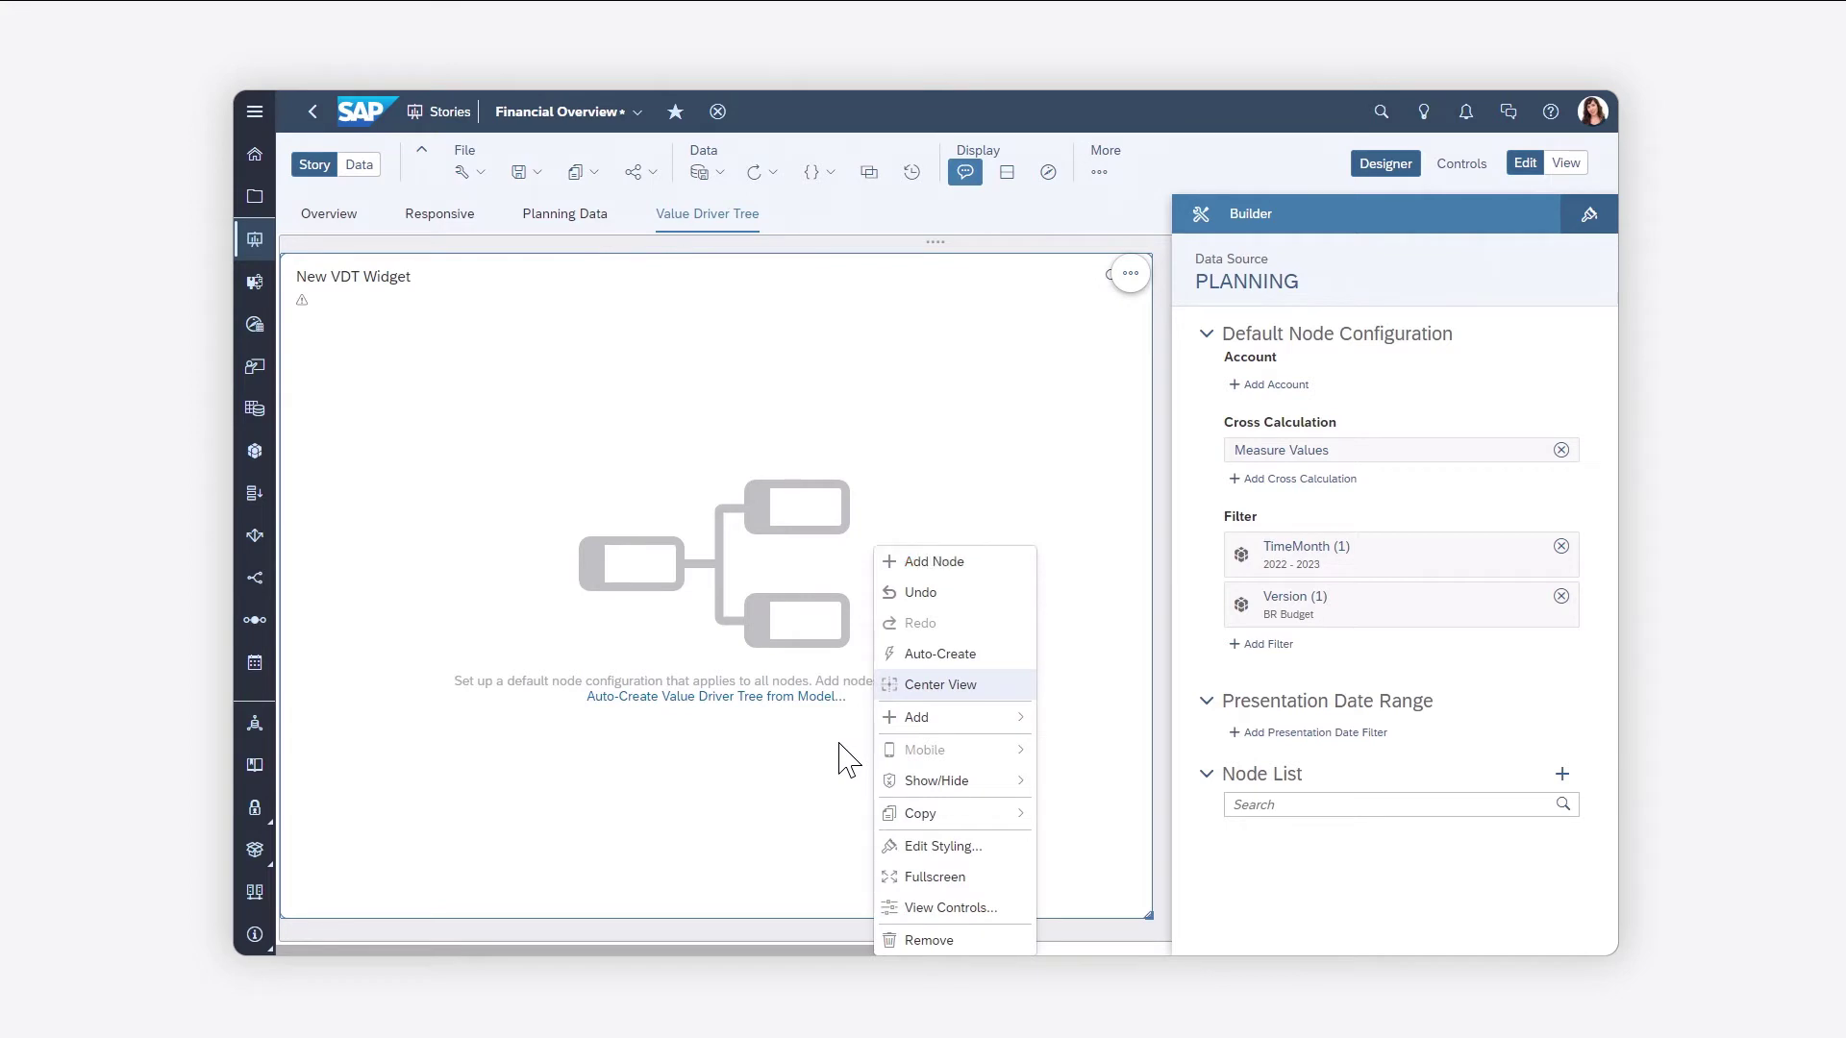
click(839, 743)
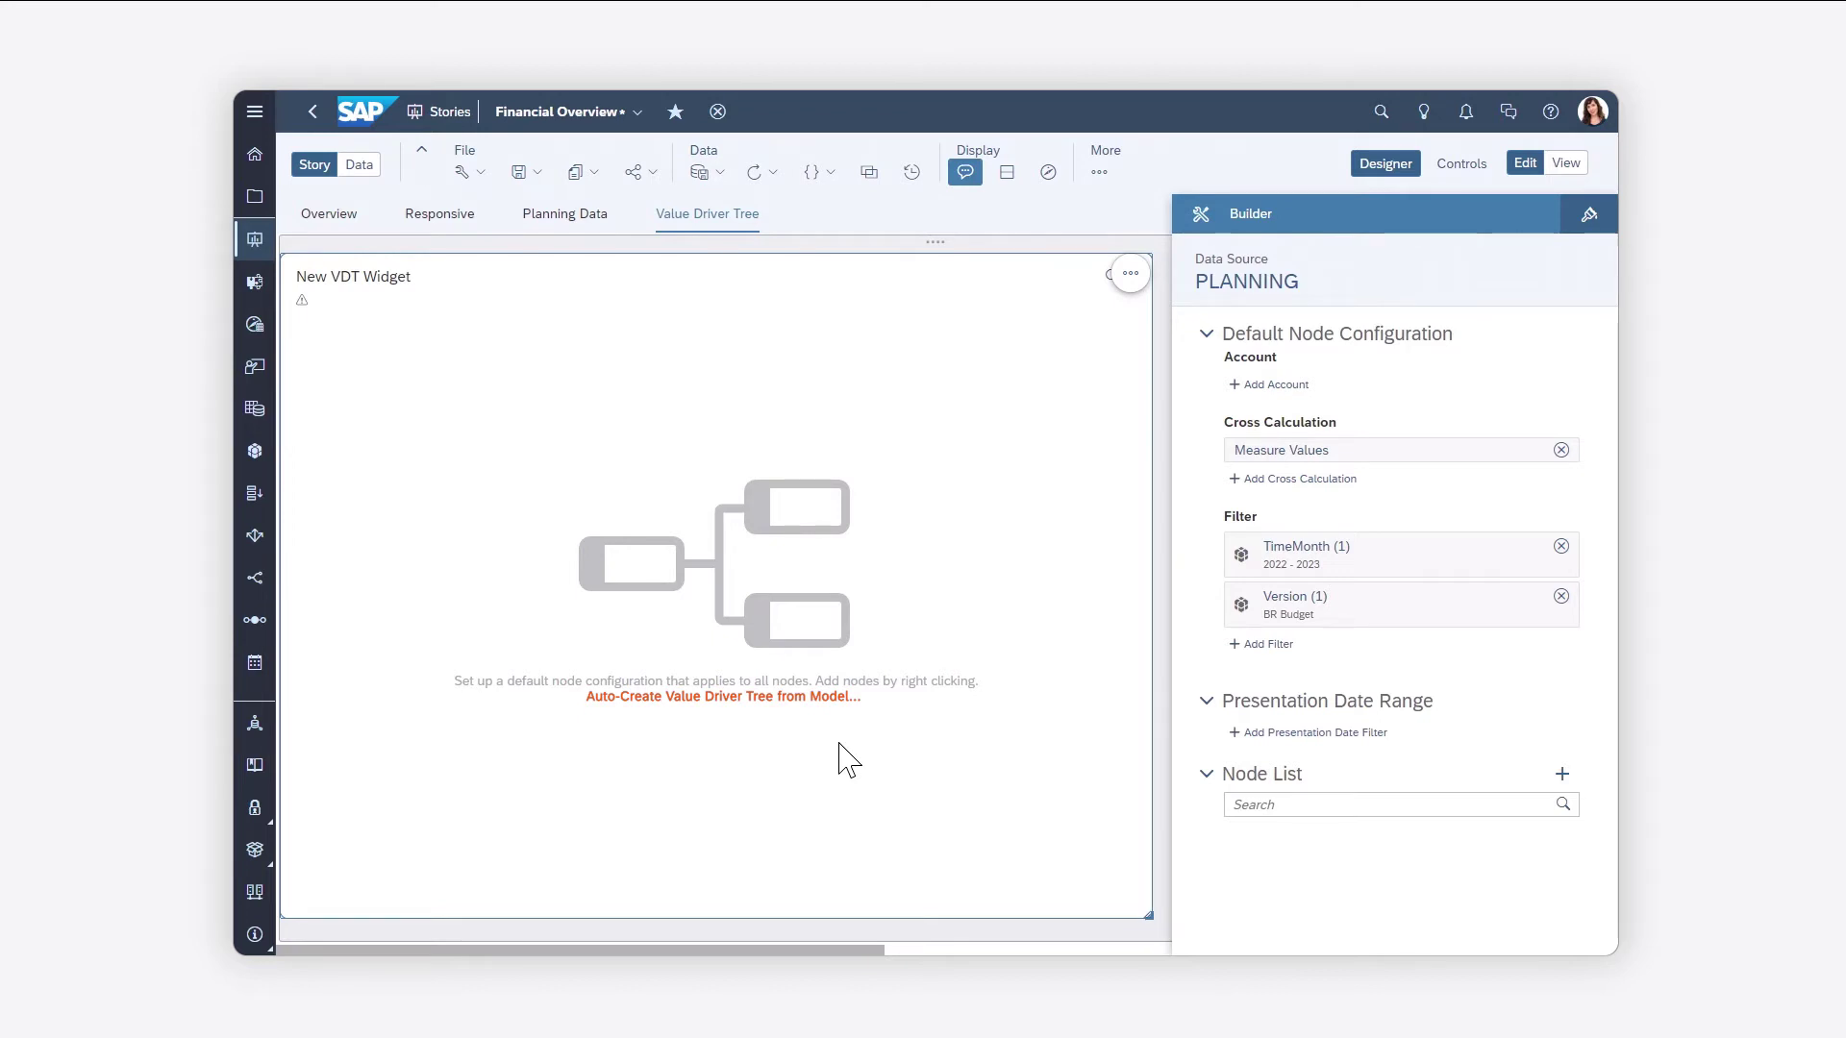
Auto-create a 16-node tree from the model's accounts, excluding Employee Expense Other.
click(815, 698)
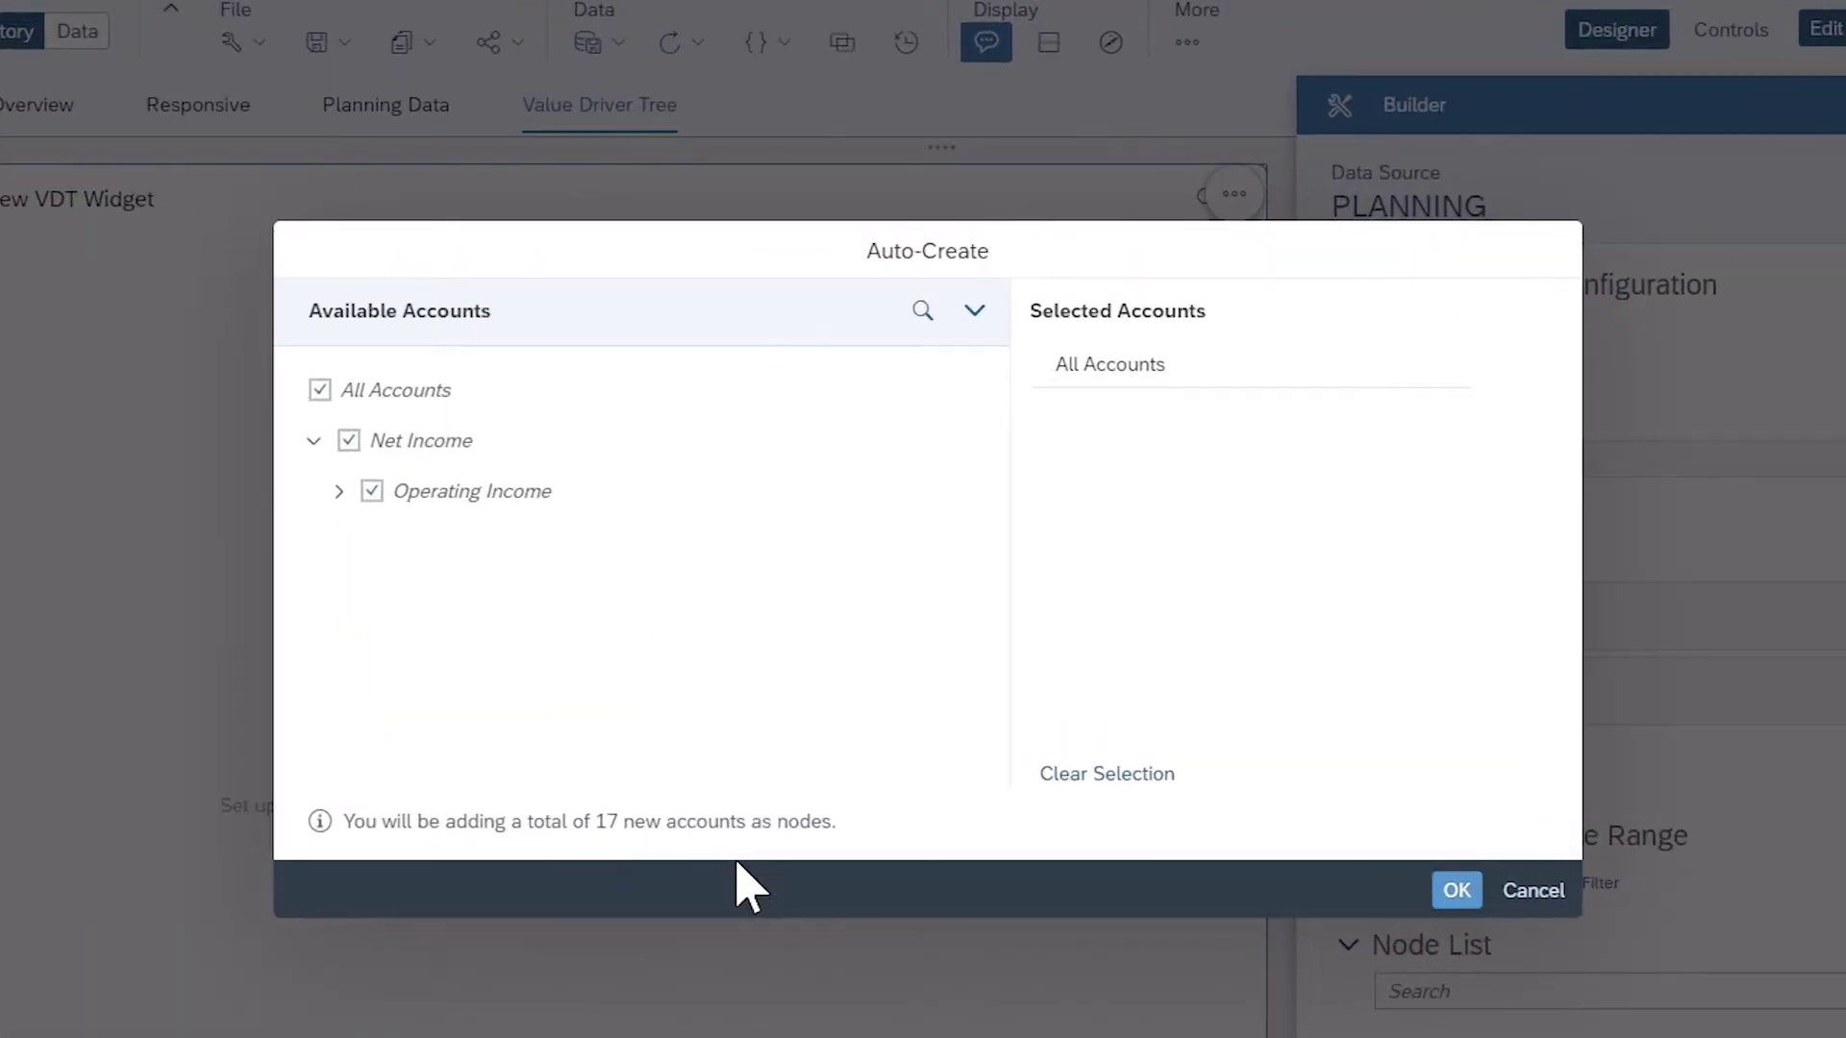
click(339, 491)
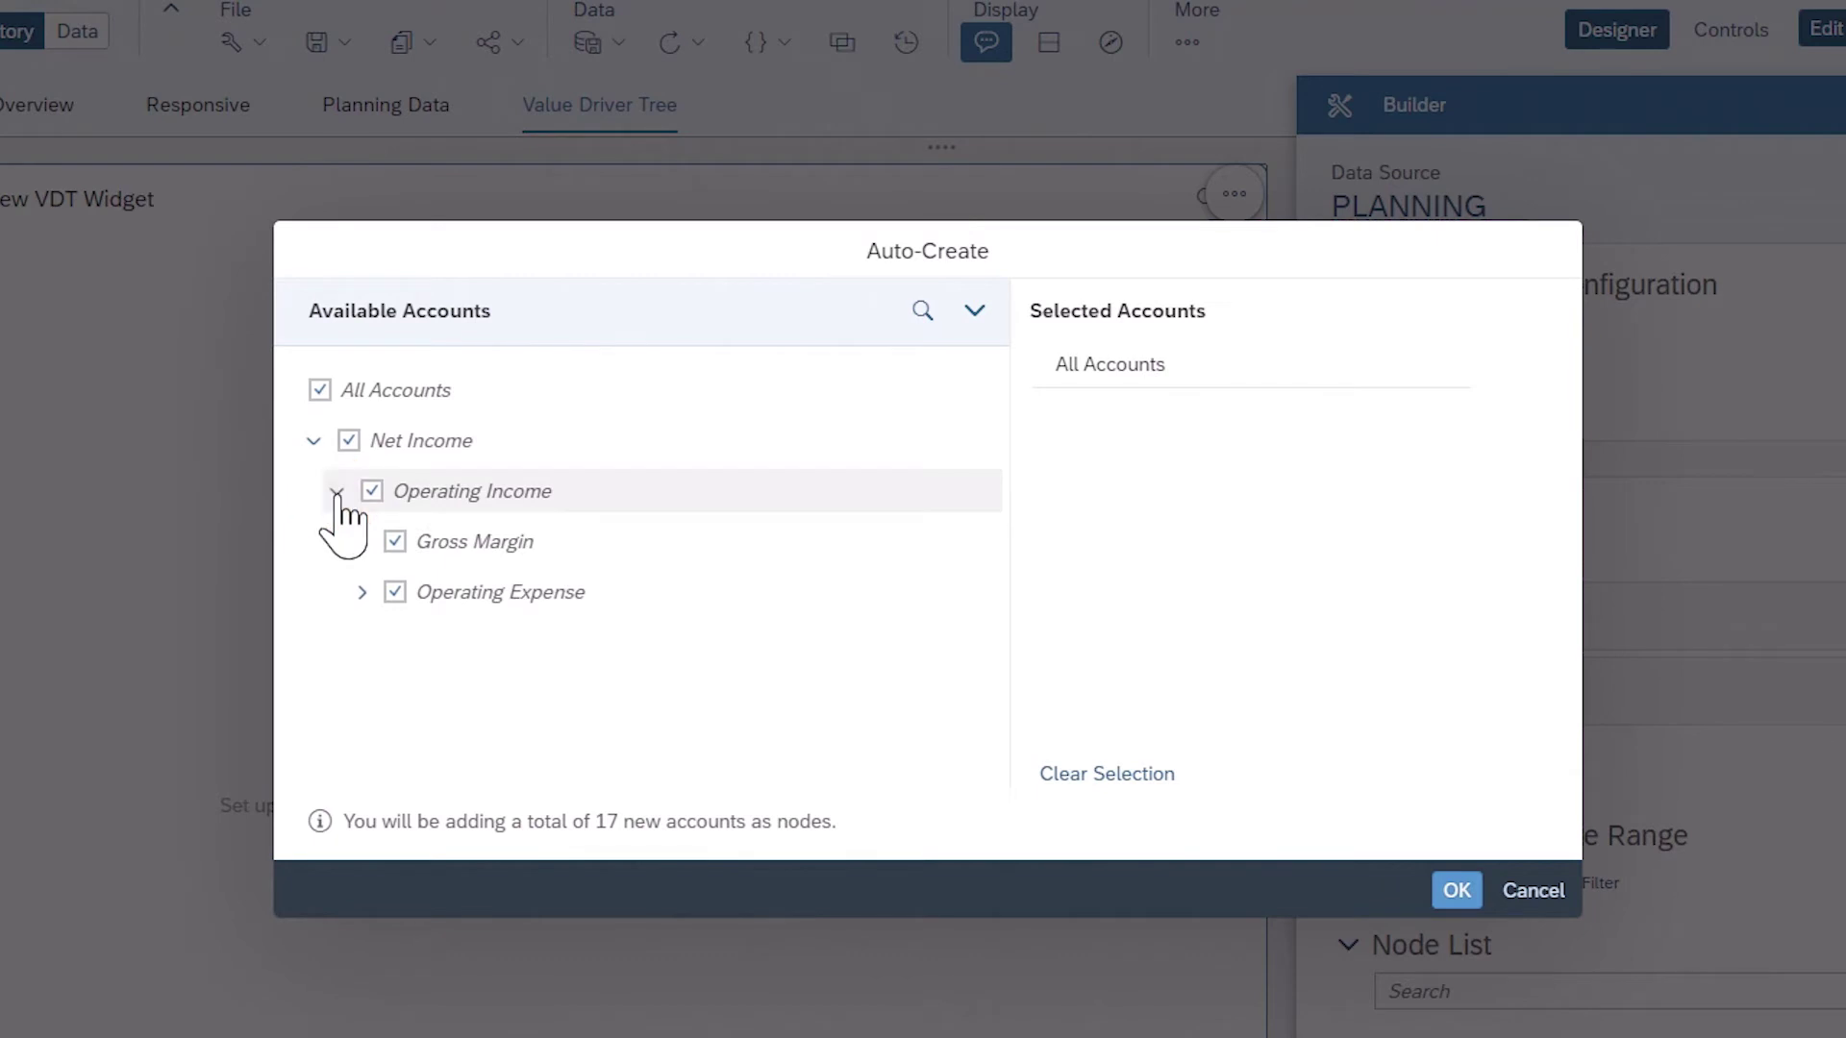
click(360, 591)
click(385, 693)
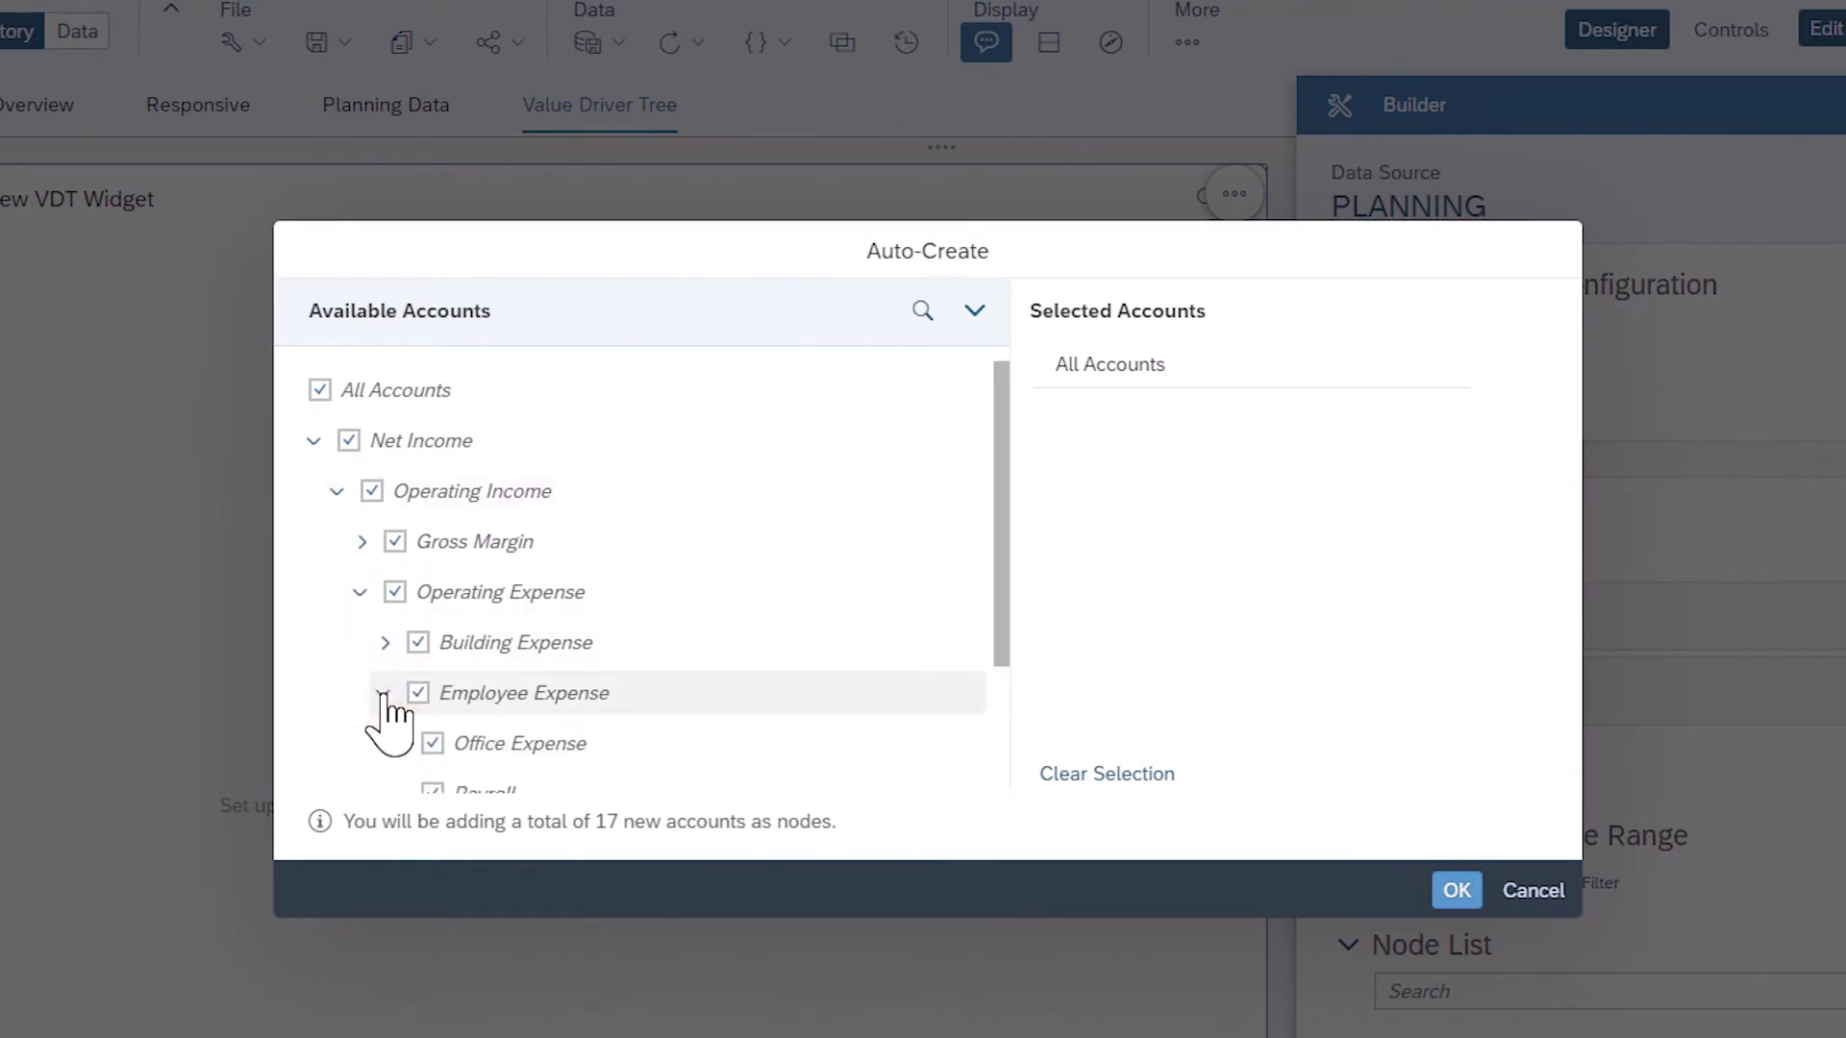
scroll(390, 707, down, 2)
click(433, 716)
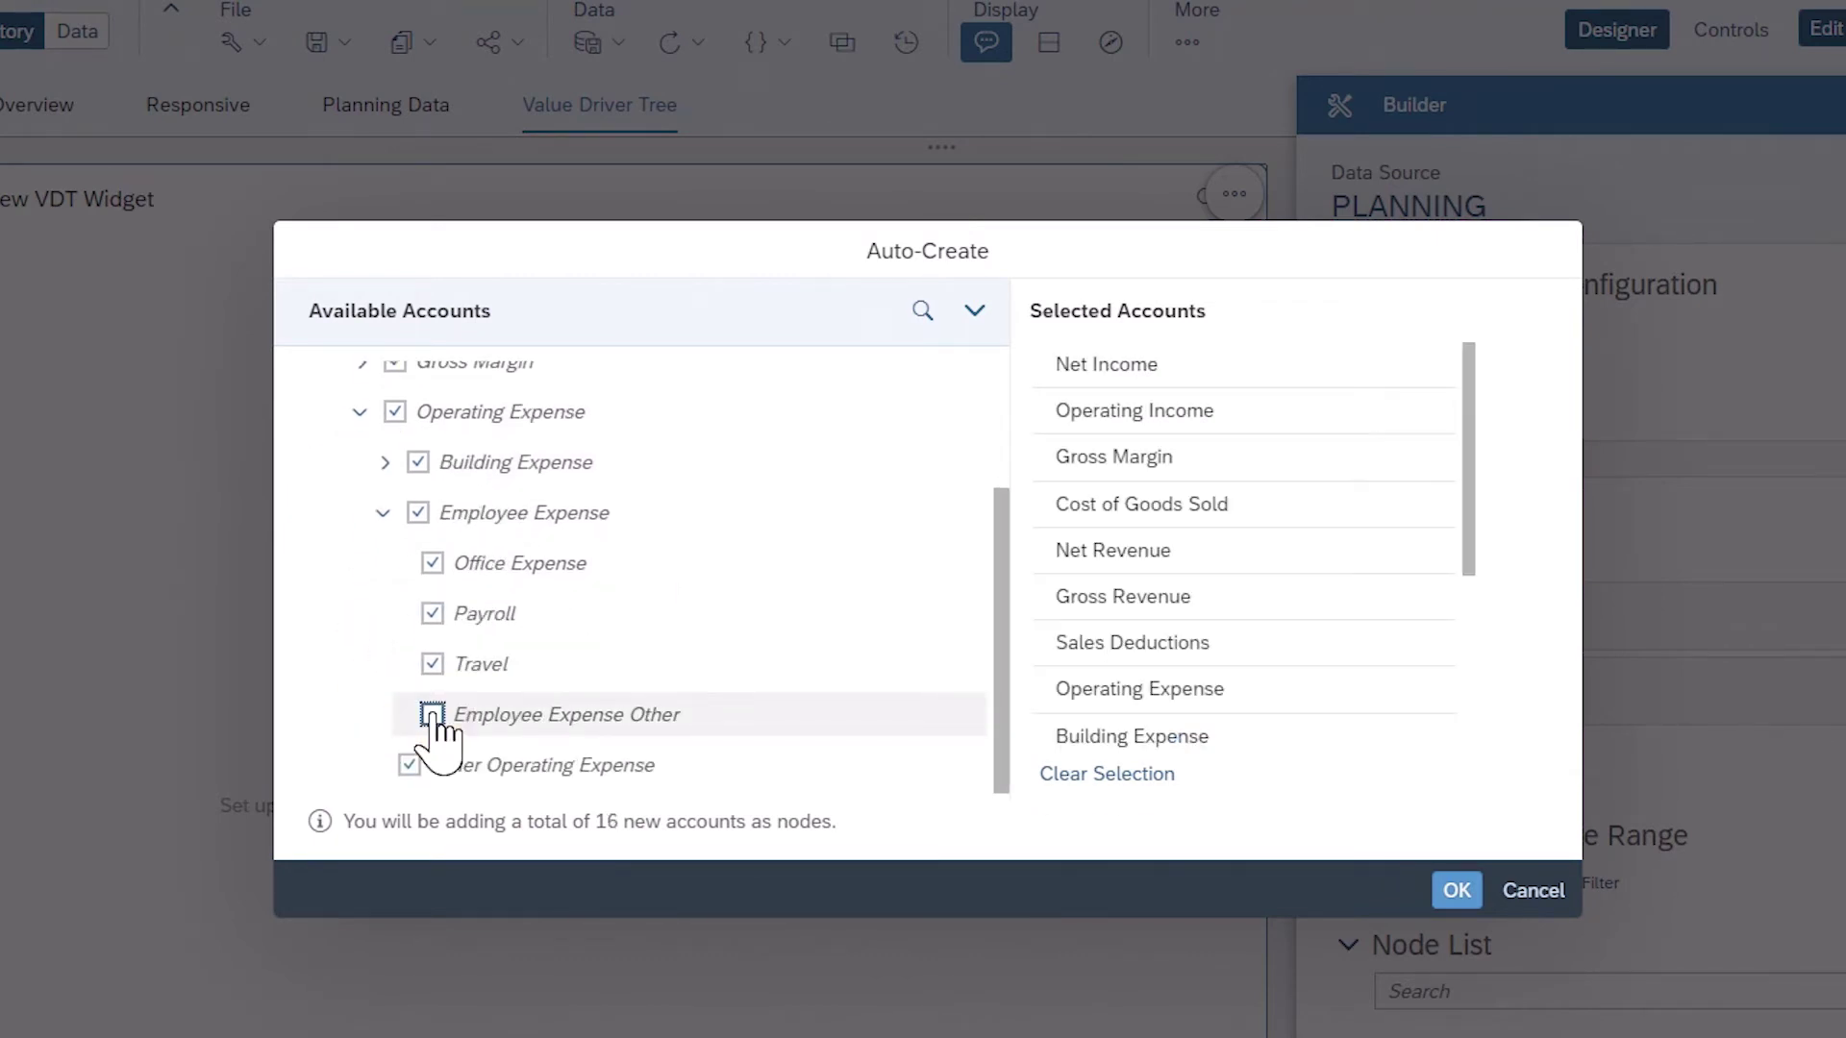
click(1462, 899)
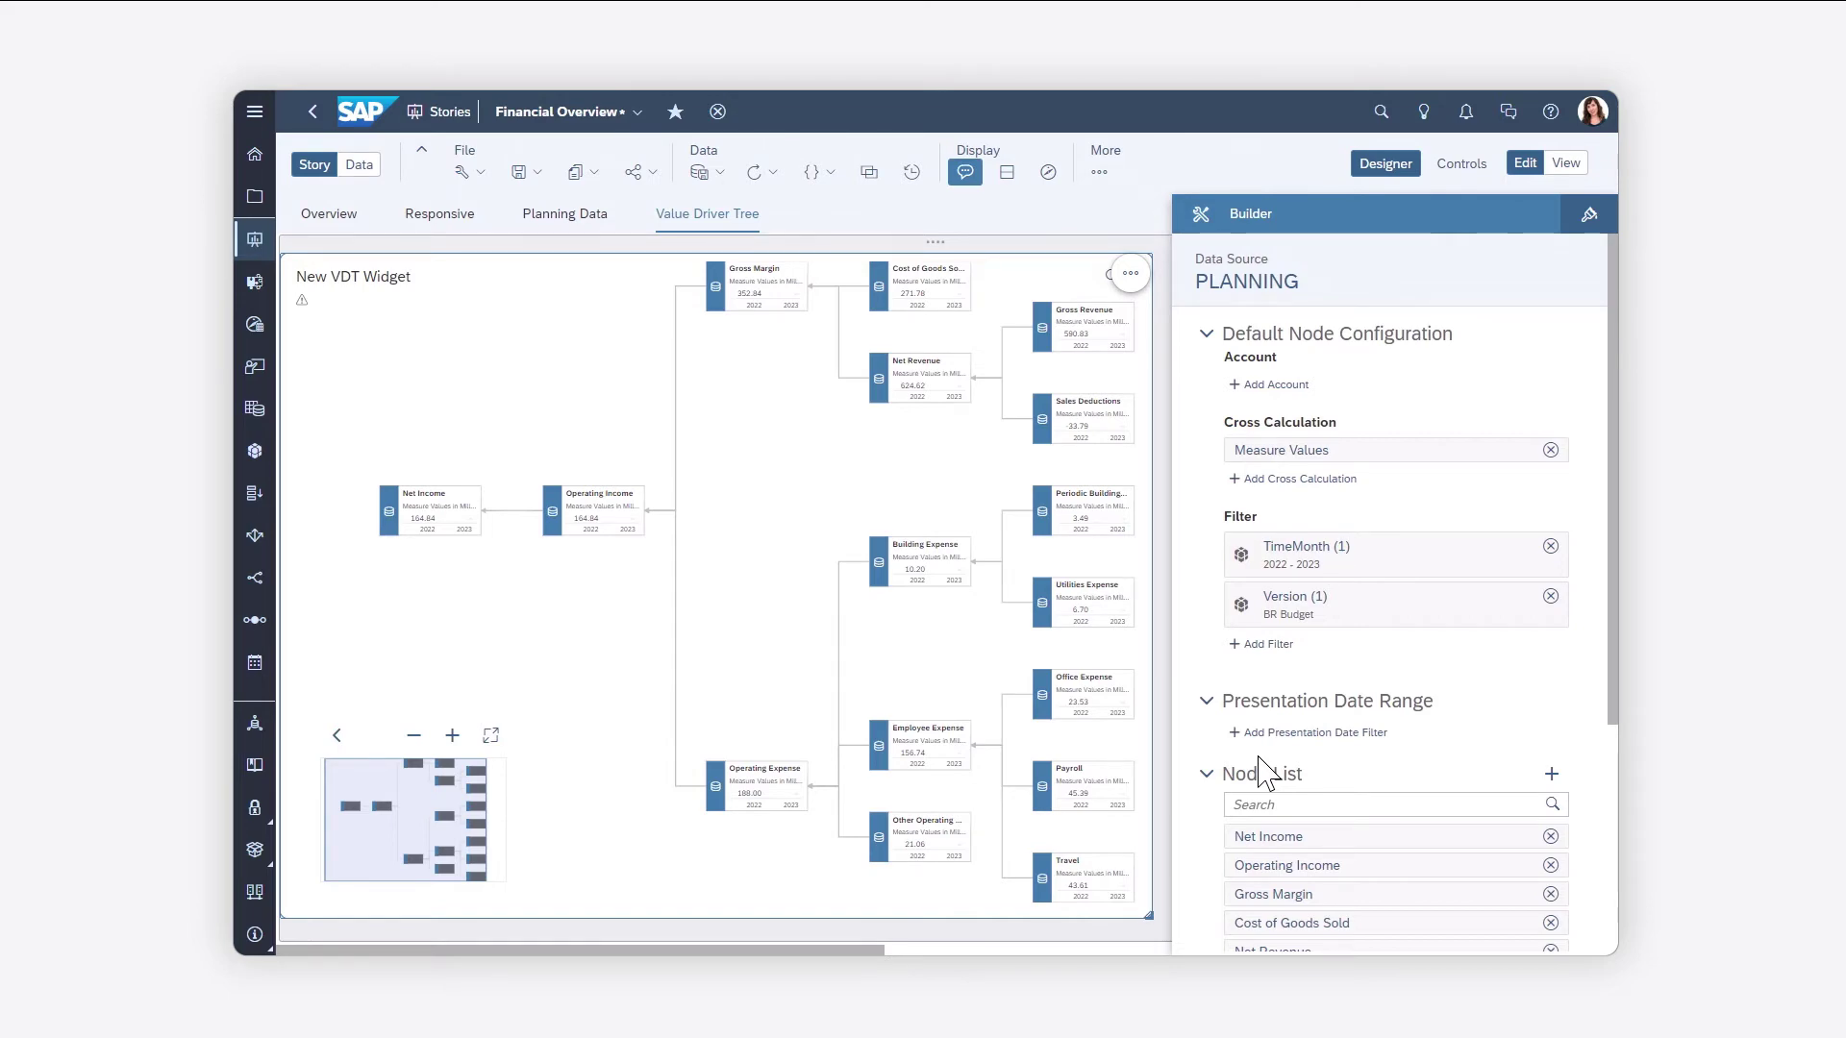
Add a blank Untitled node from the Builder's Node List.
scroll(1262, 770, down, 4)
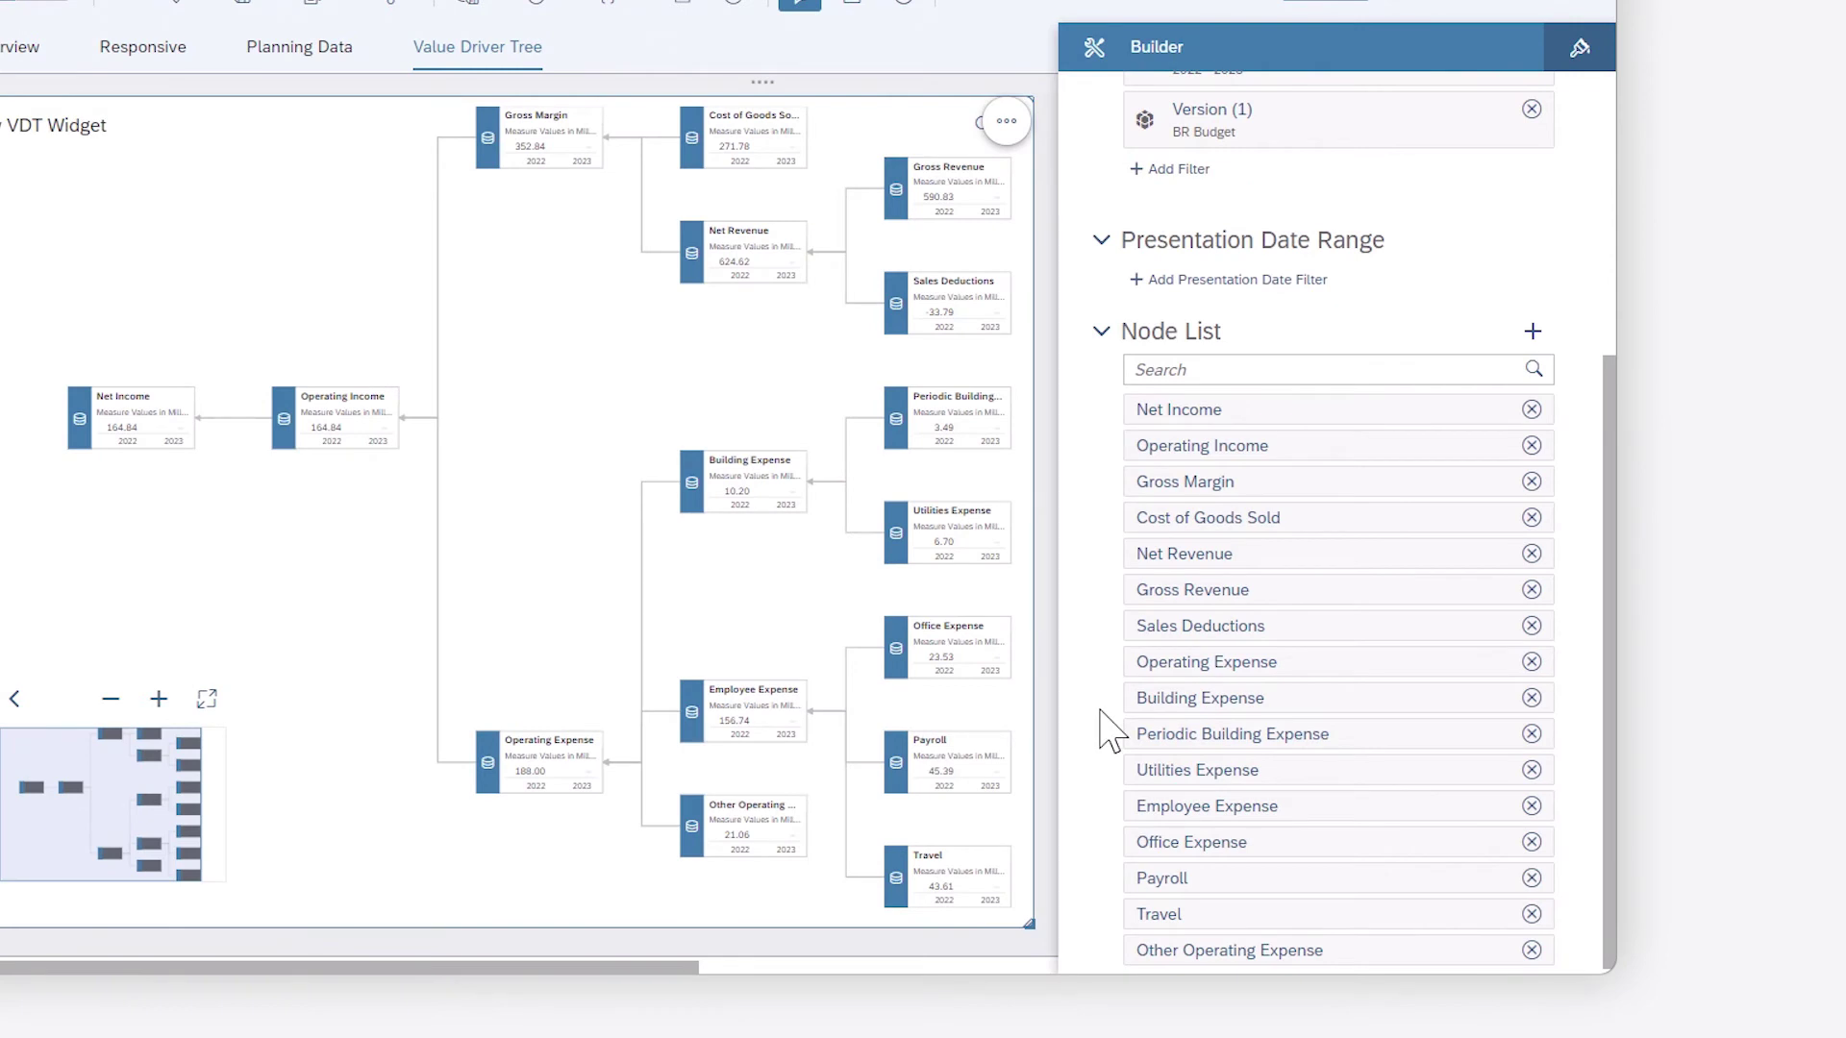
click(1533, 332)
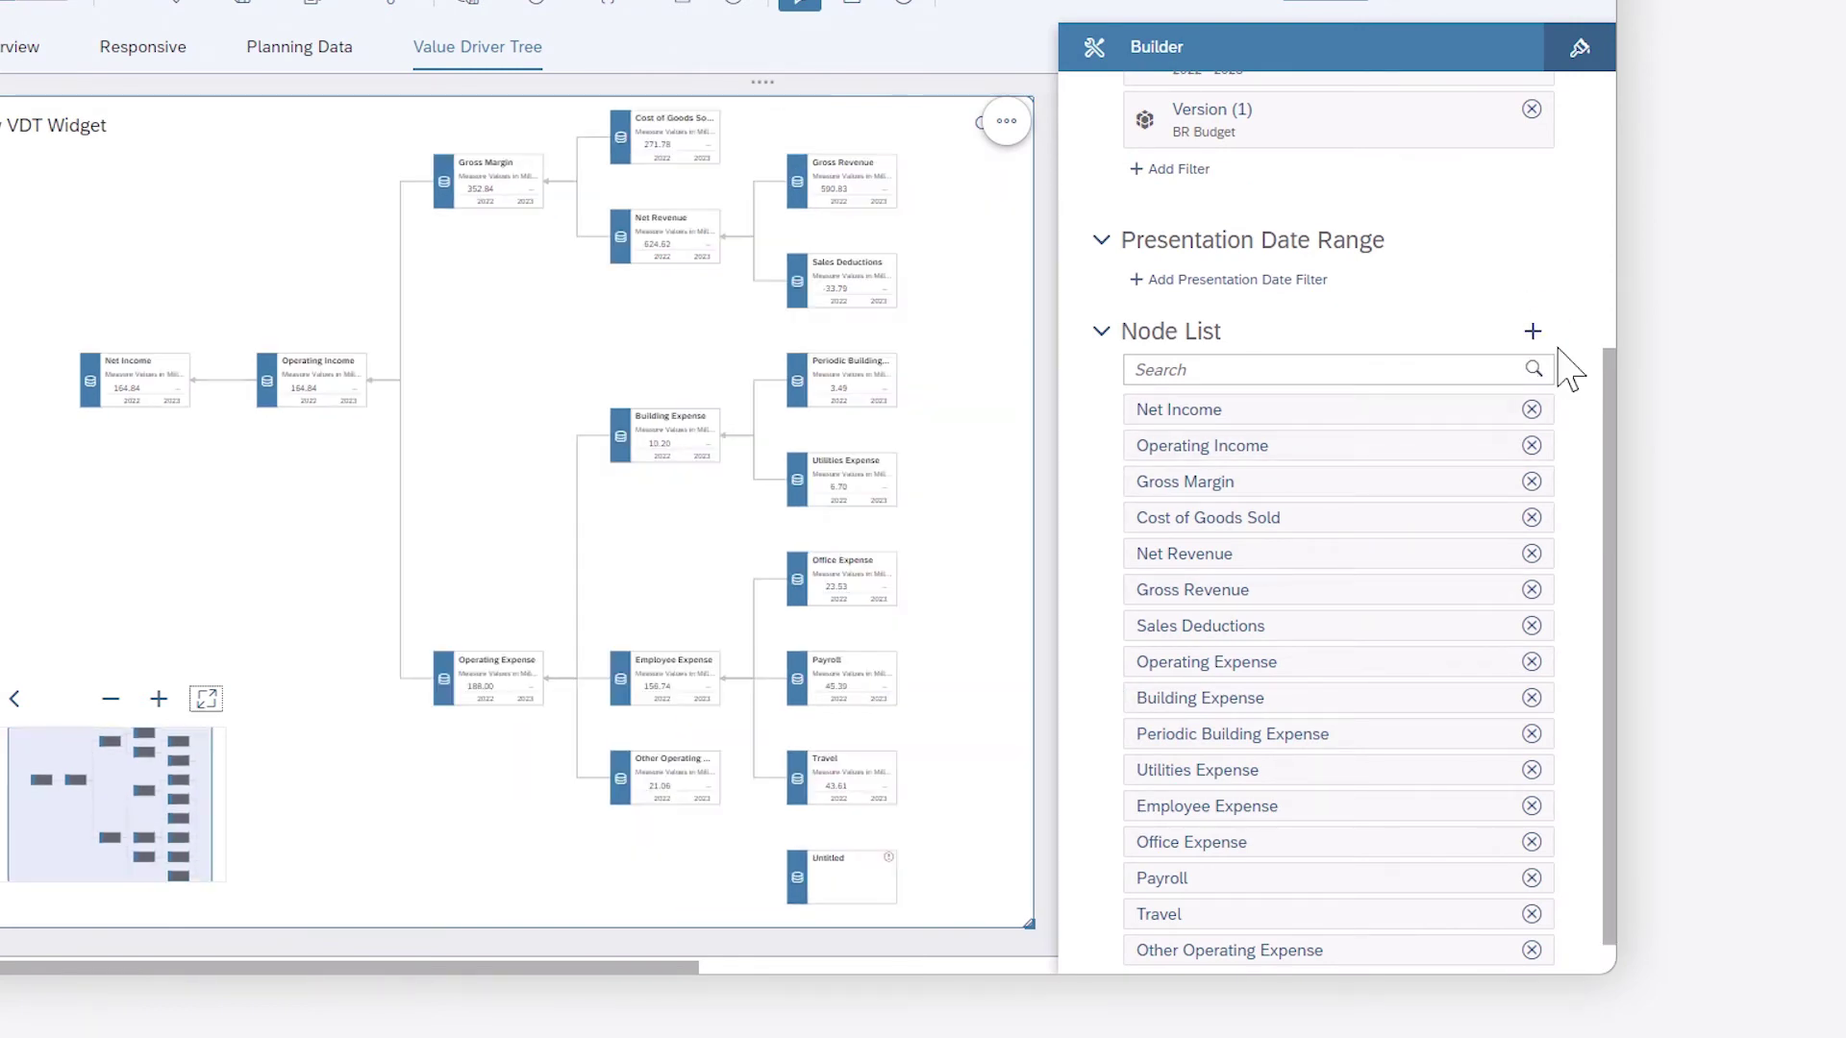
Name the new node 'Employee Expense Other' and begin assigning its account.
click(857, 890)
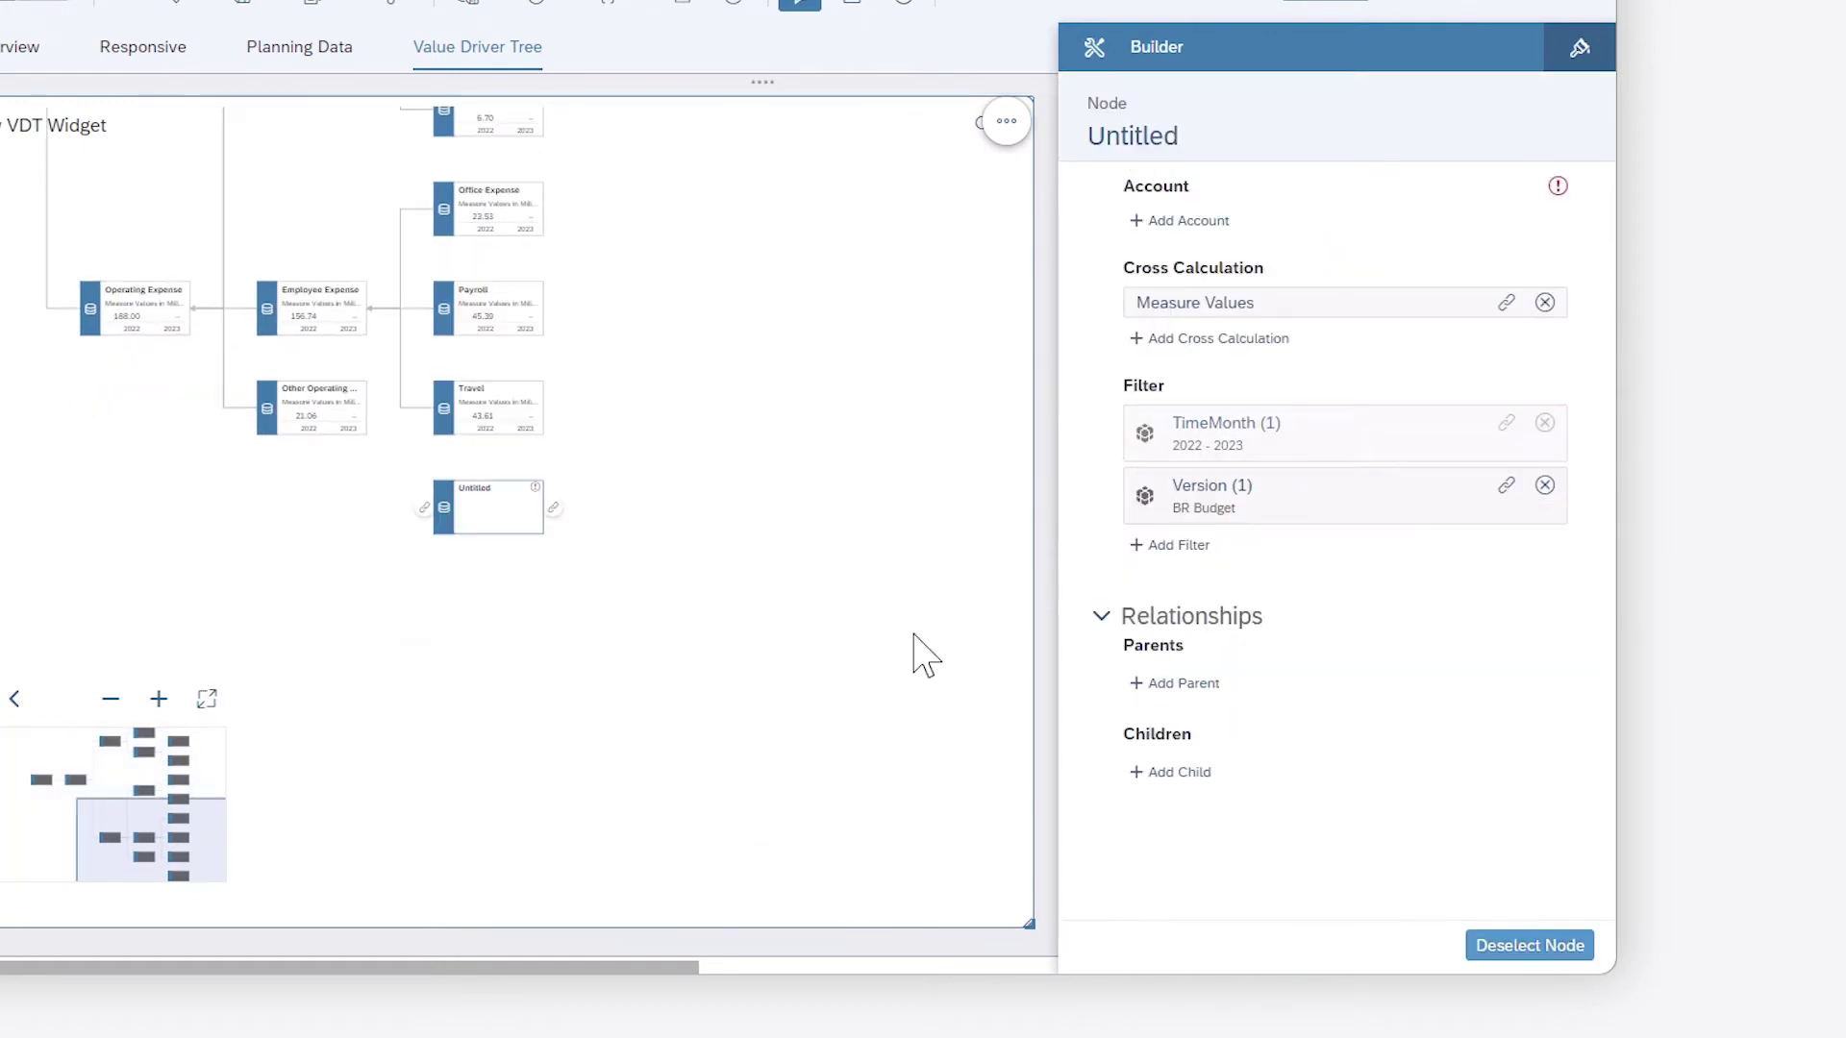
double_click(1099, 156)
text(Emplo)
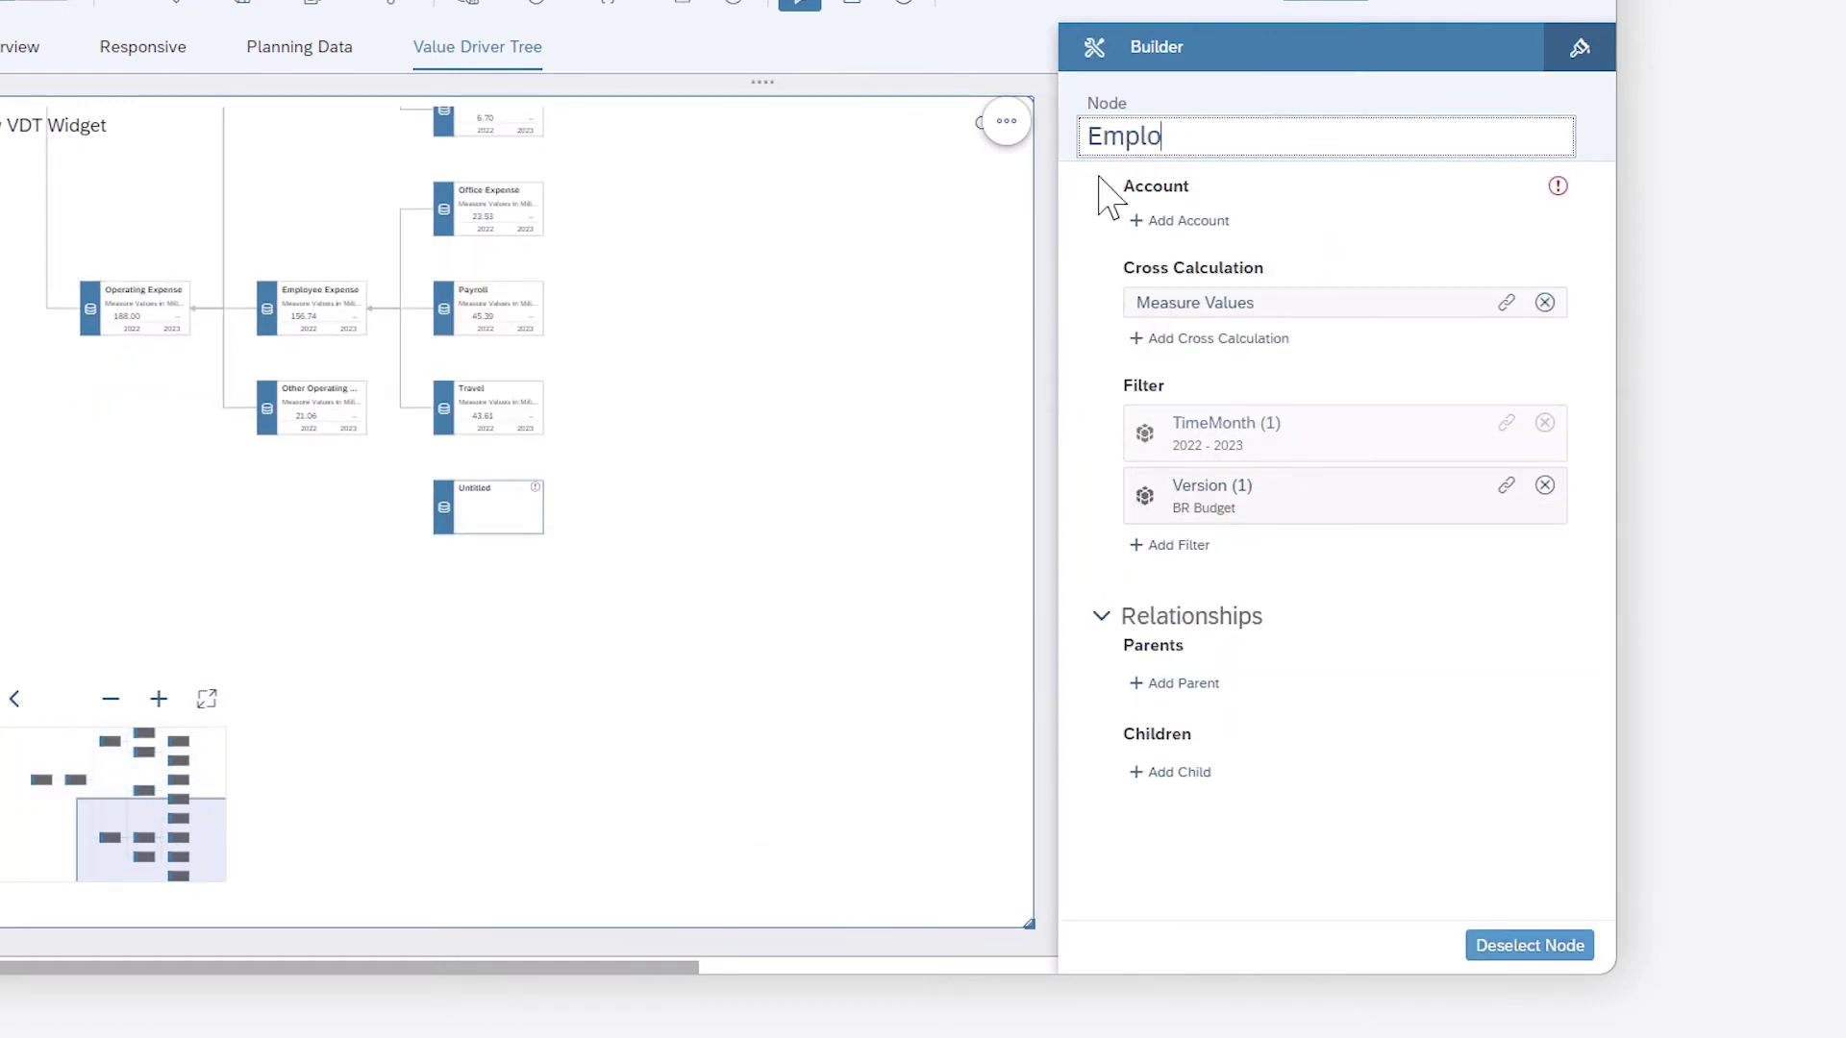
text(yee Expense Other)
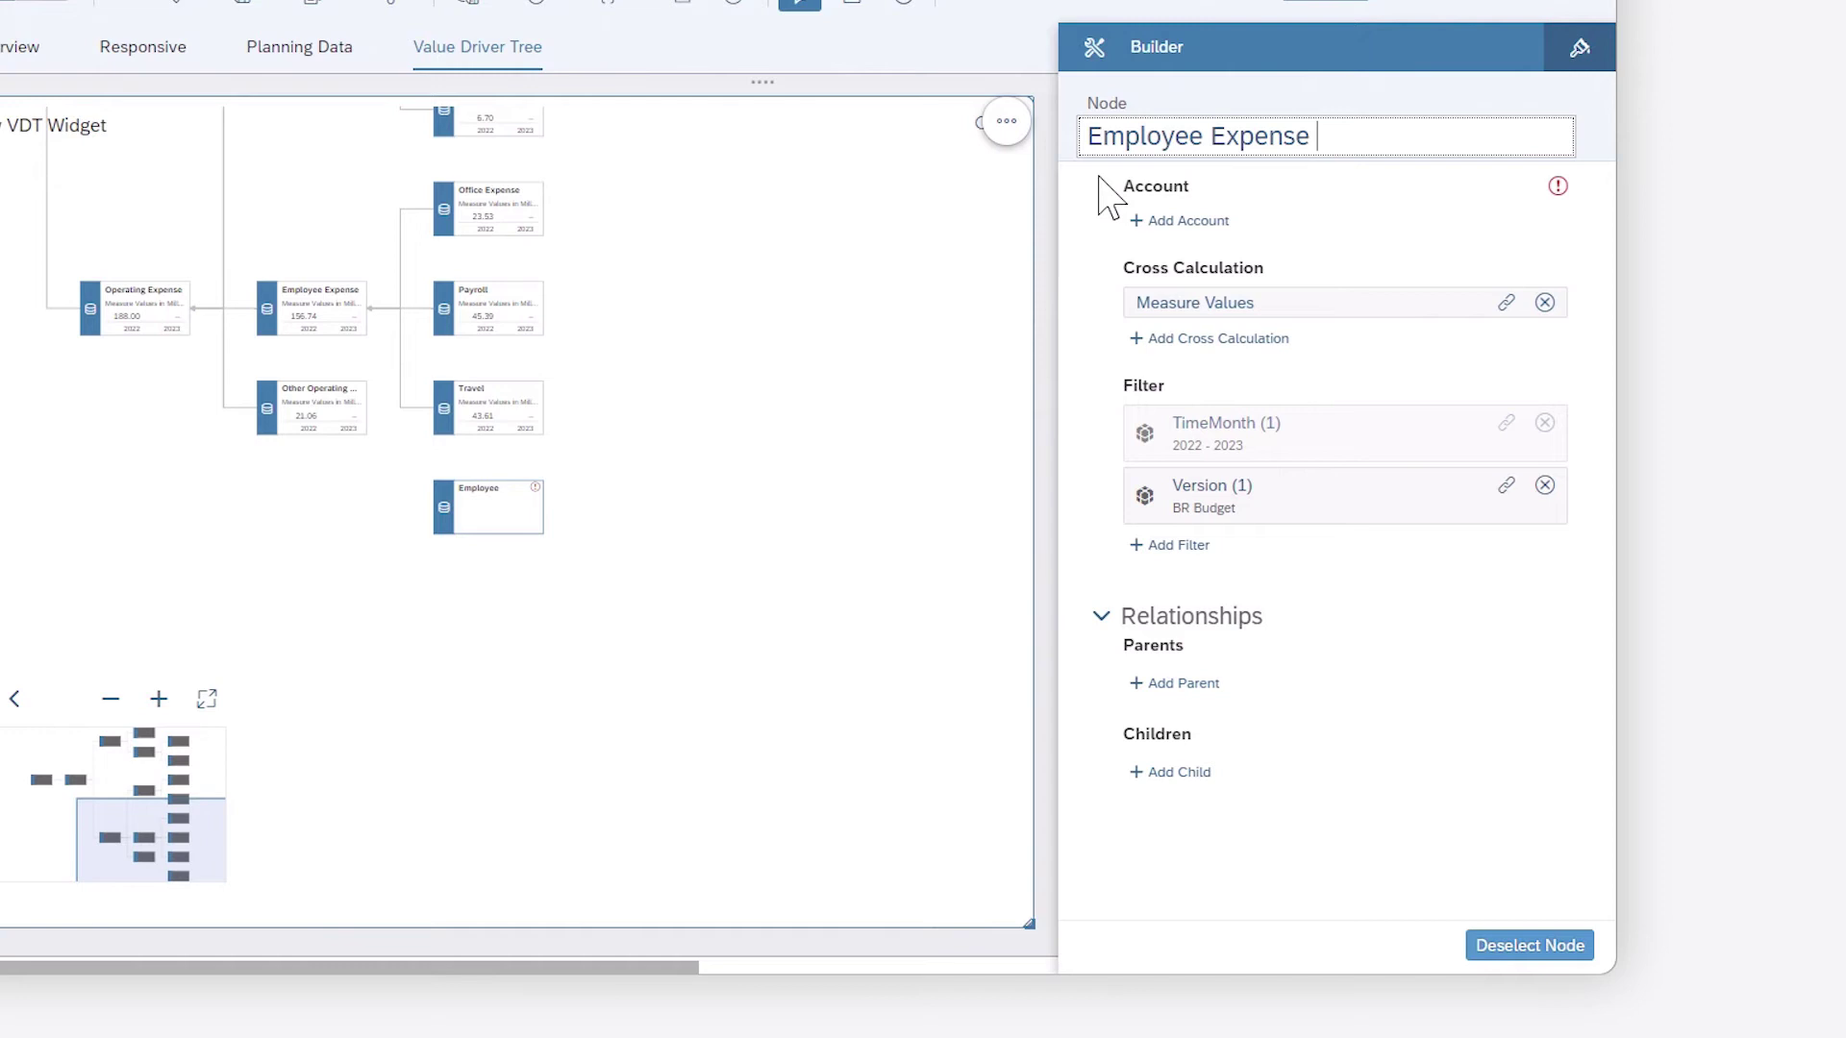
click(1166, 221)
Assign the Employee Expense Other account to the node and link it under Employee Expense.
click(1330, 423)
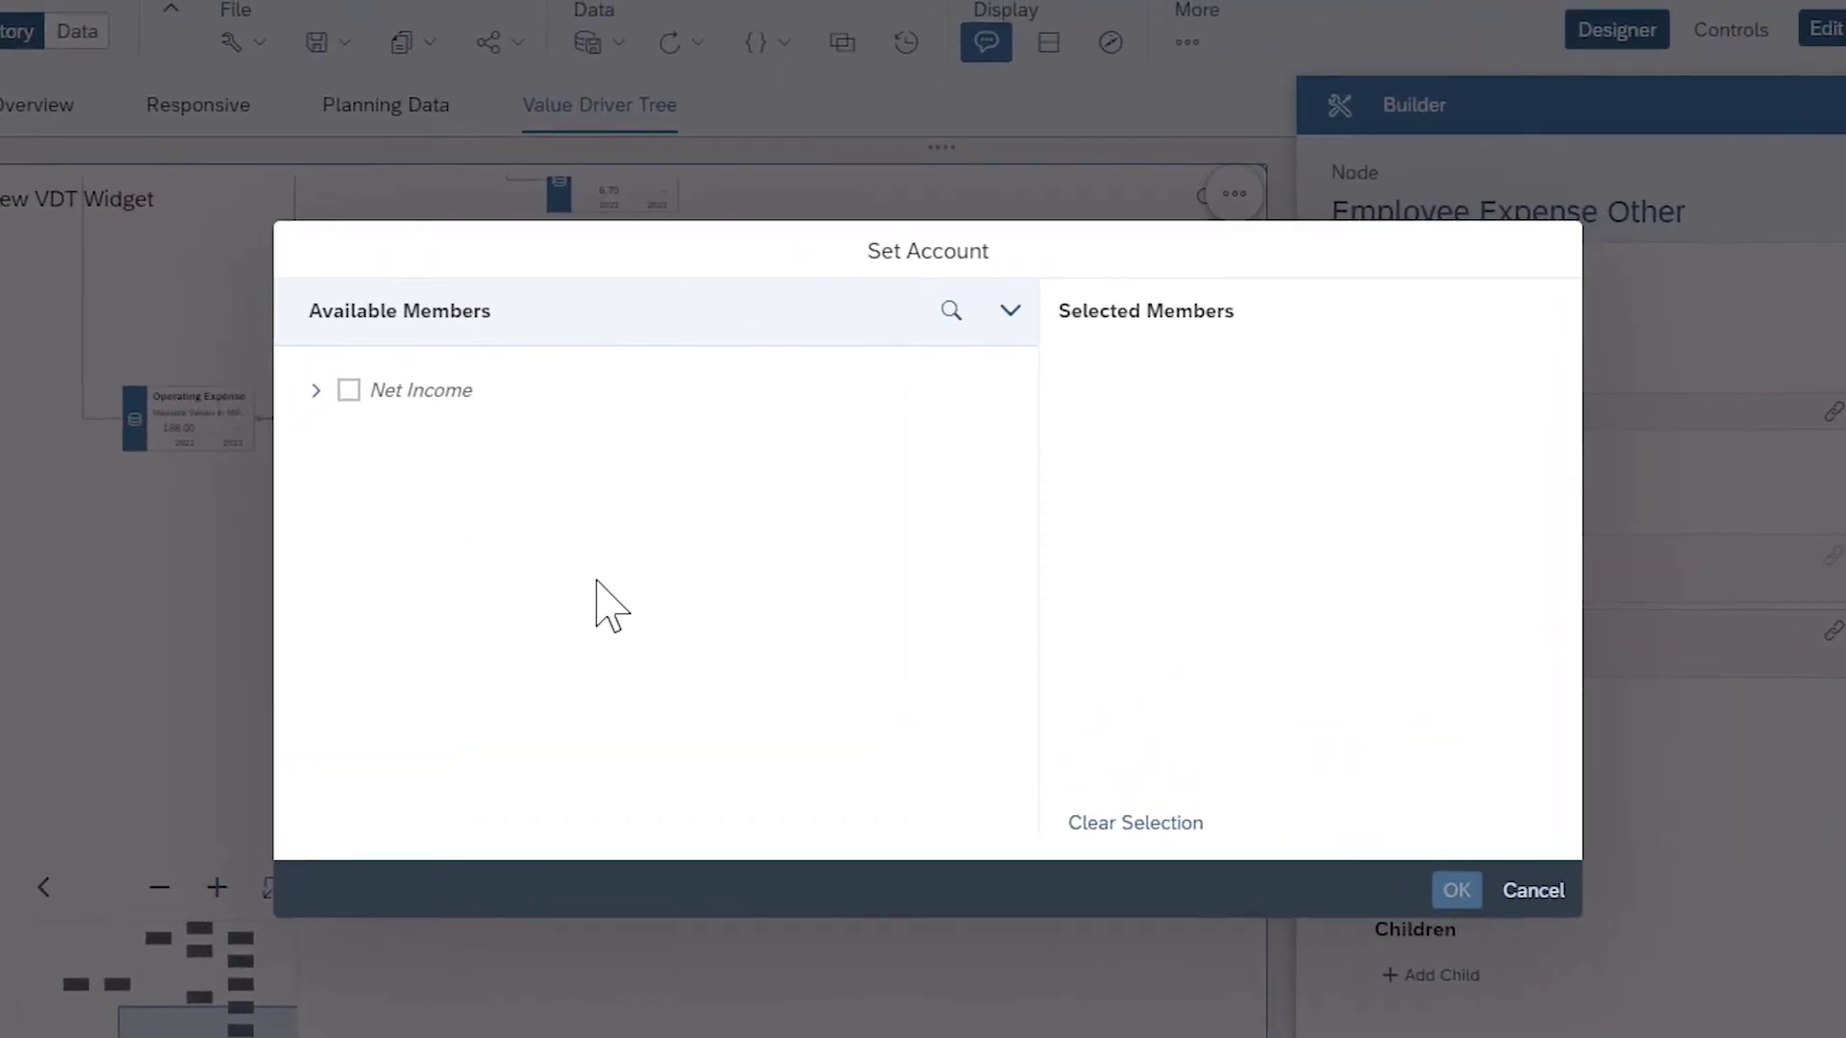
click(241, 283)
click(338, 441)
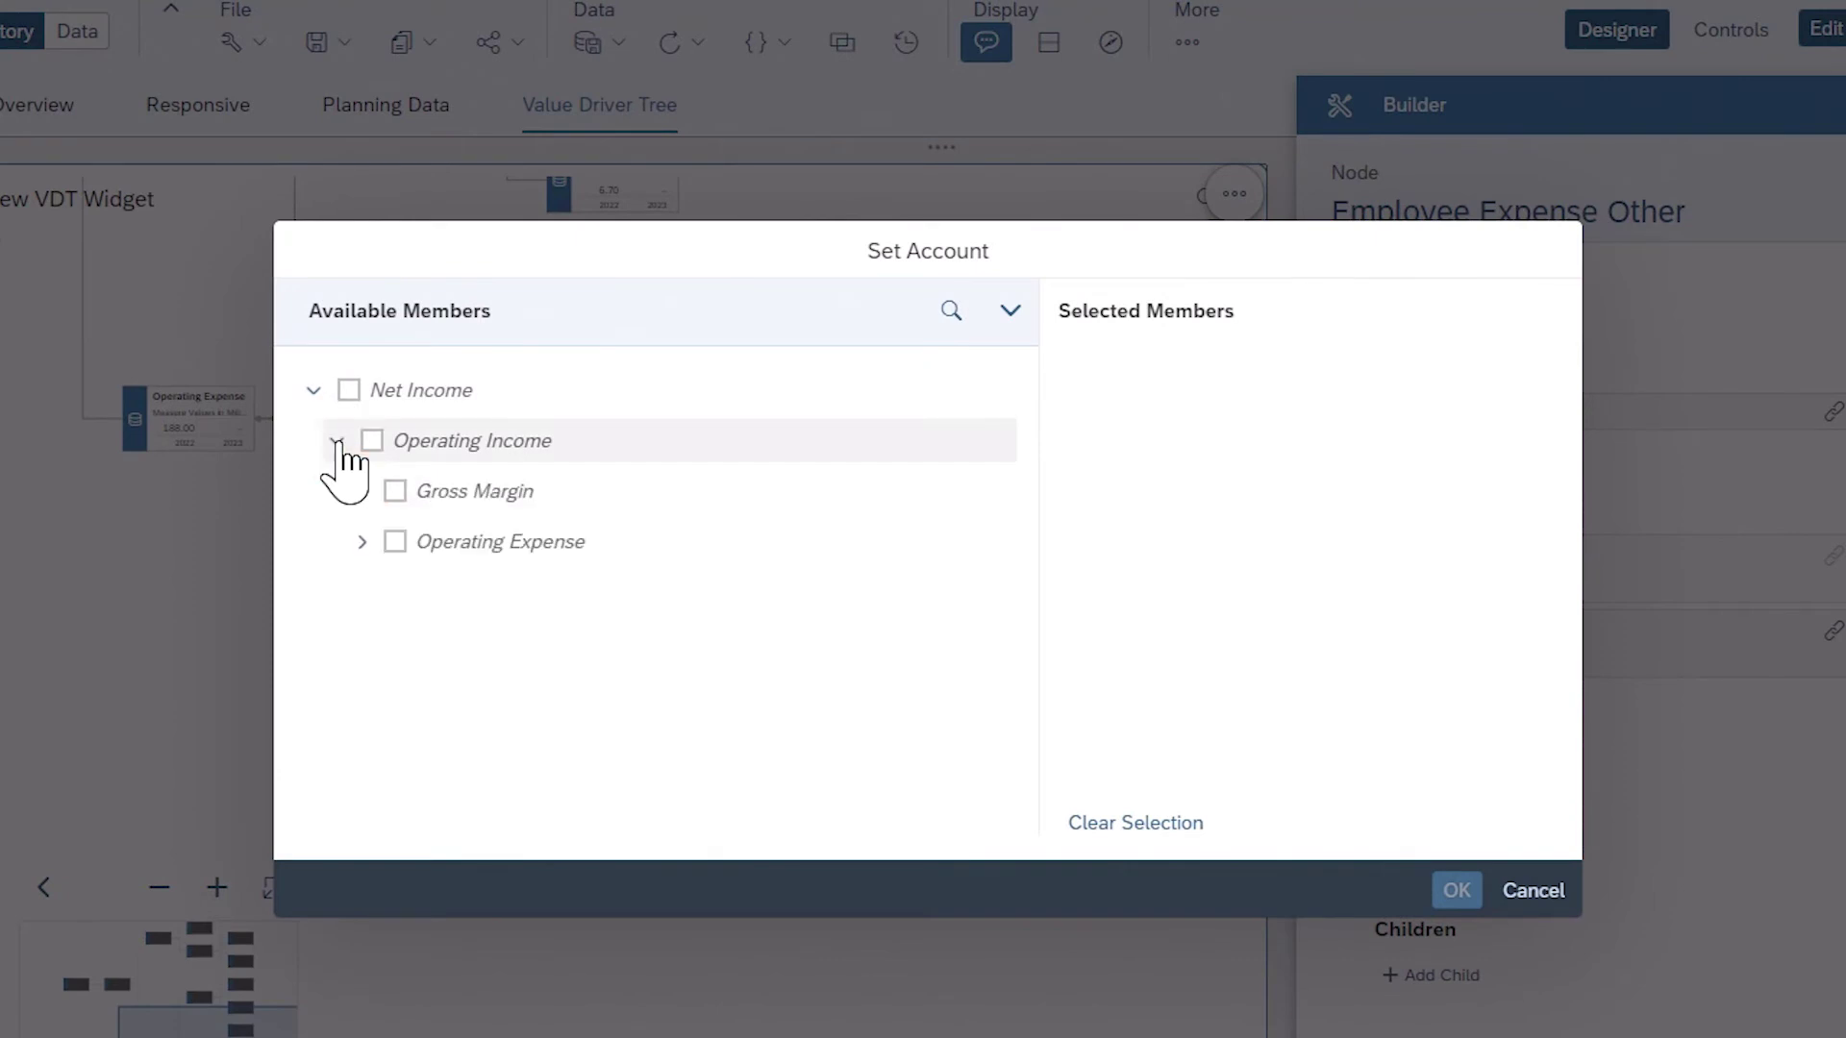
click(361, 541)
click(385, 642)
scroll(481, 673, down, 2)
click(432, 758)
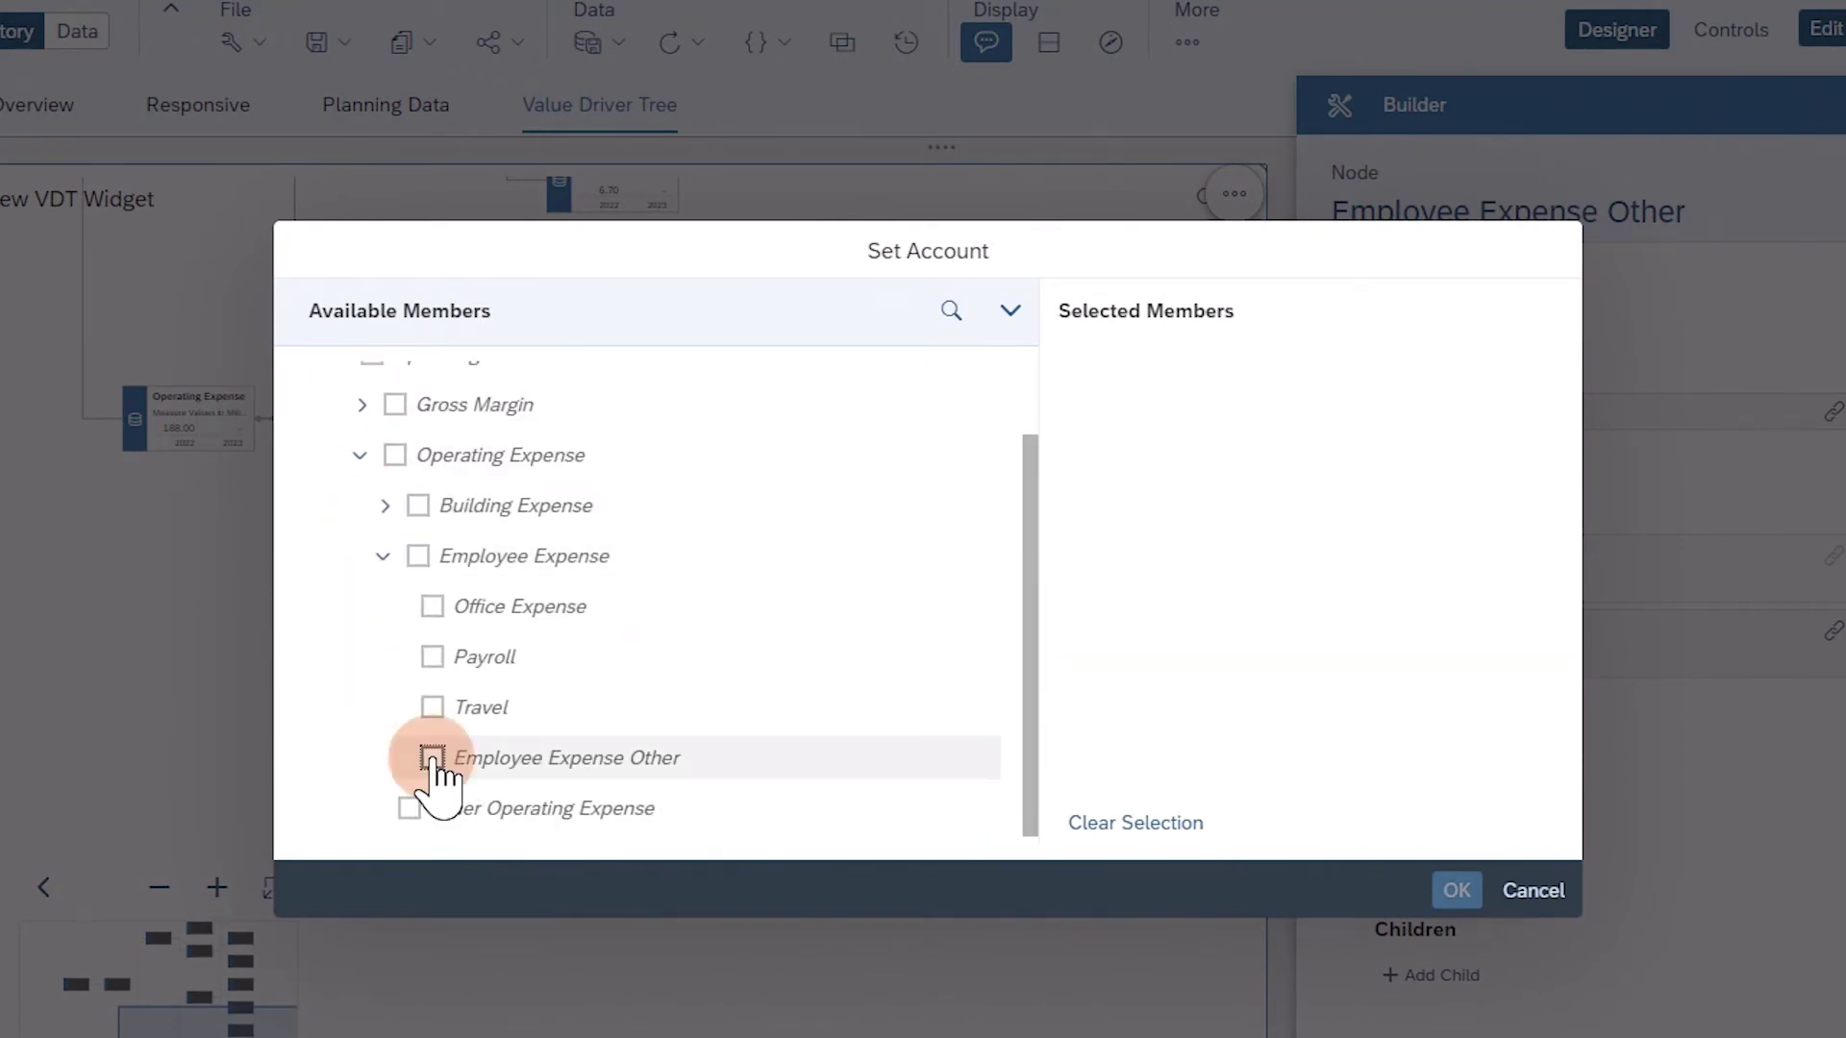
click(1456, 890)
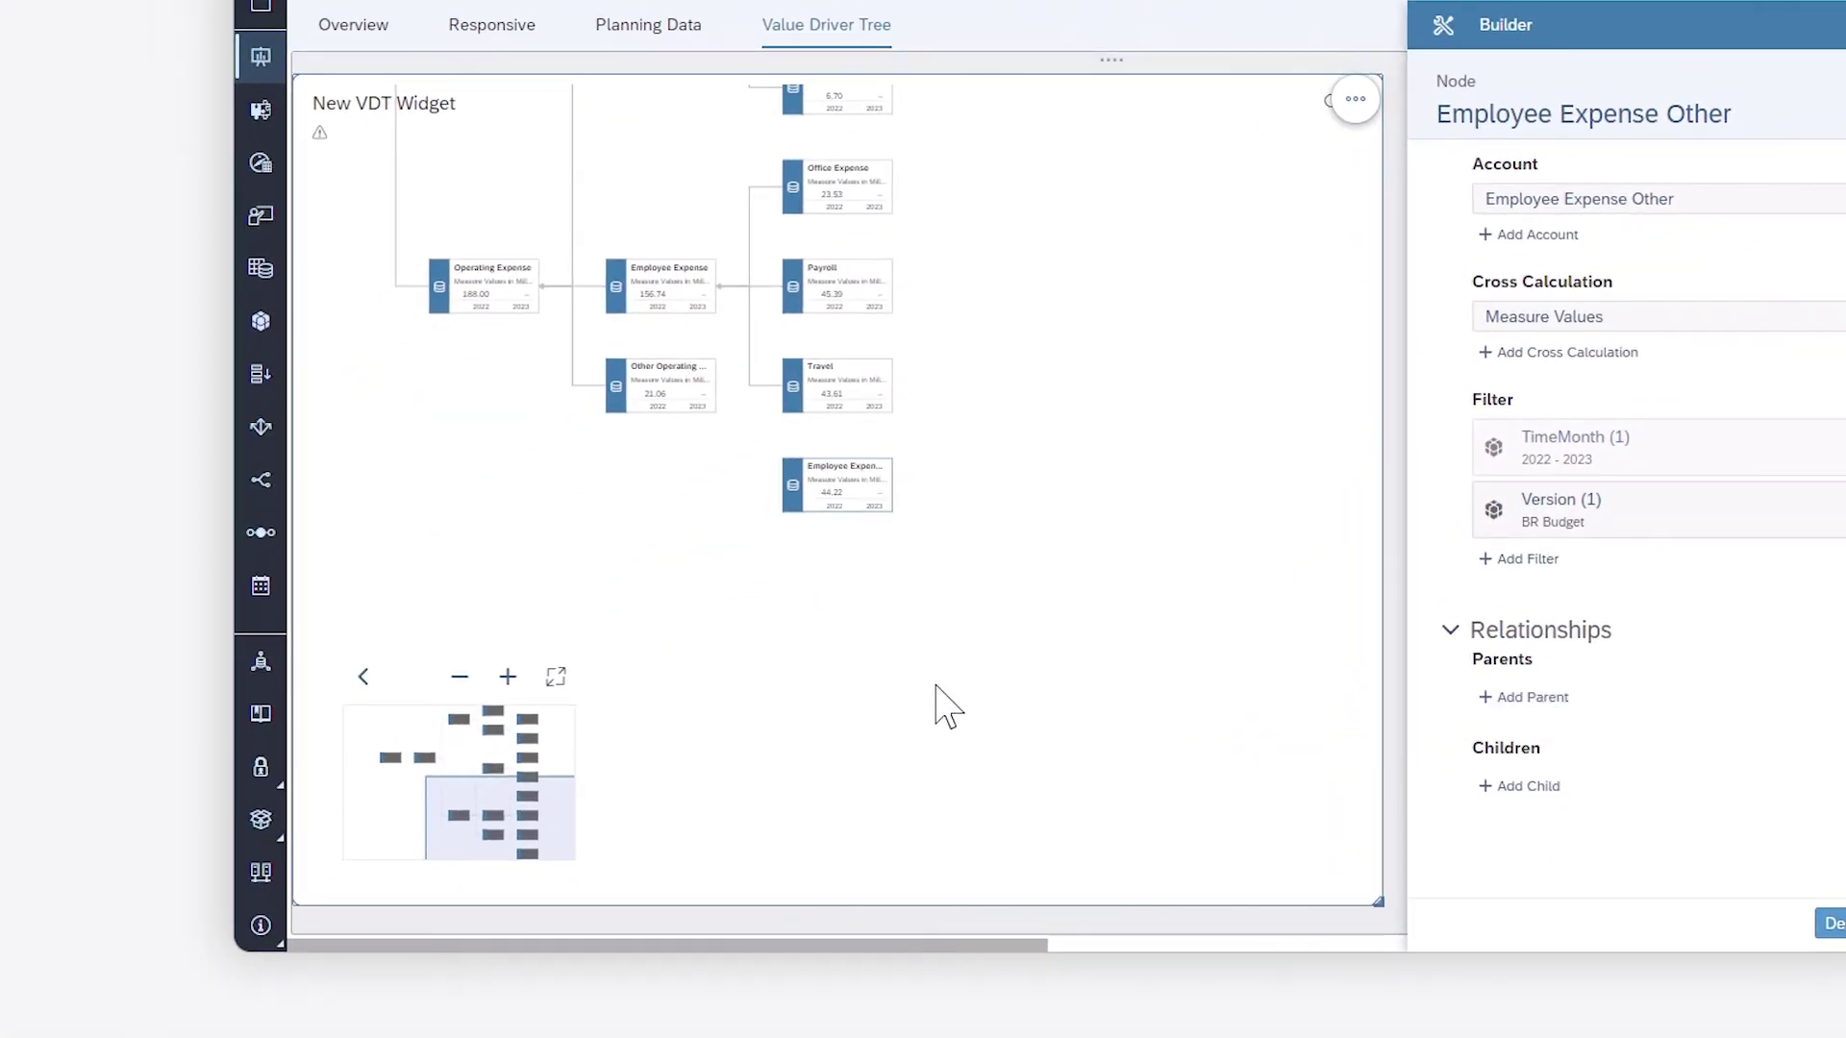
click(660, 290)
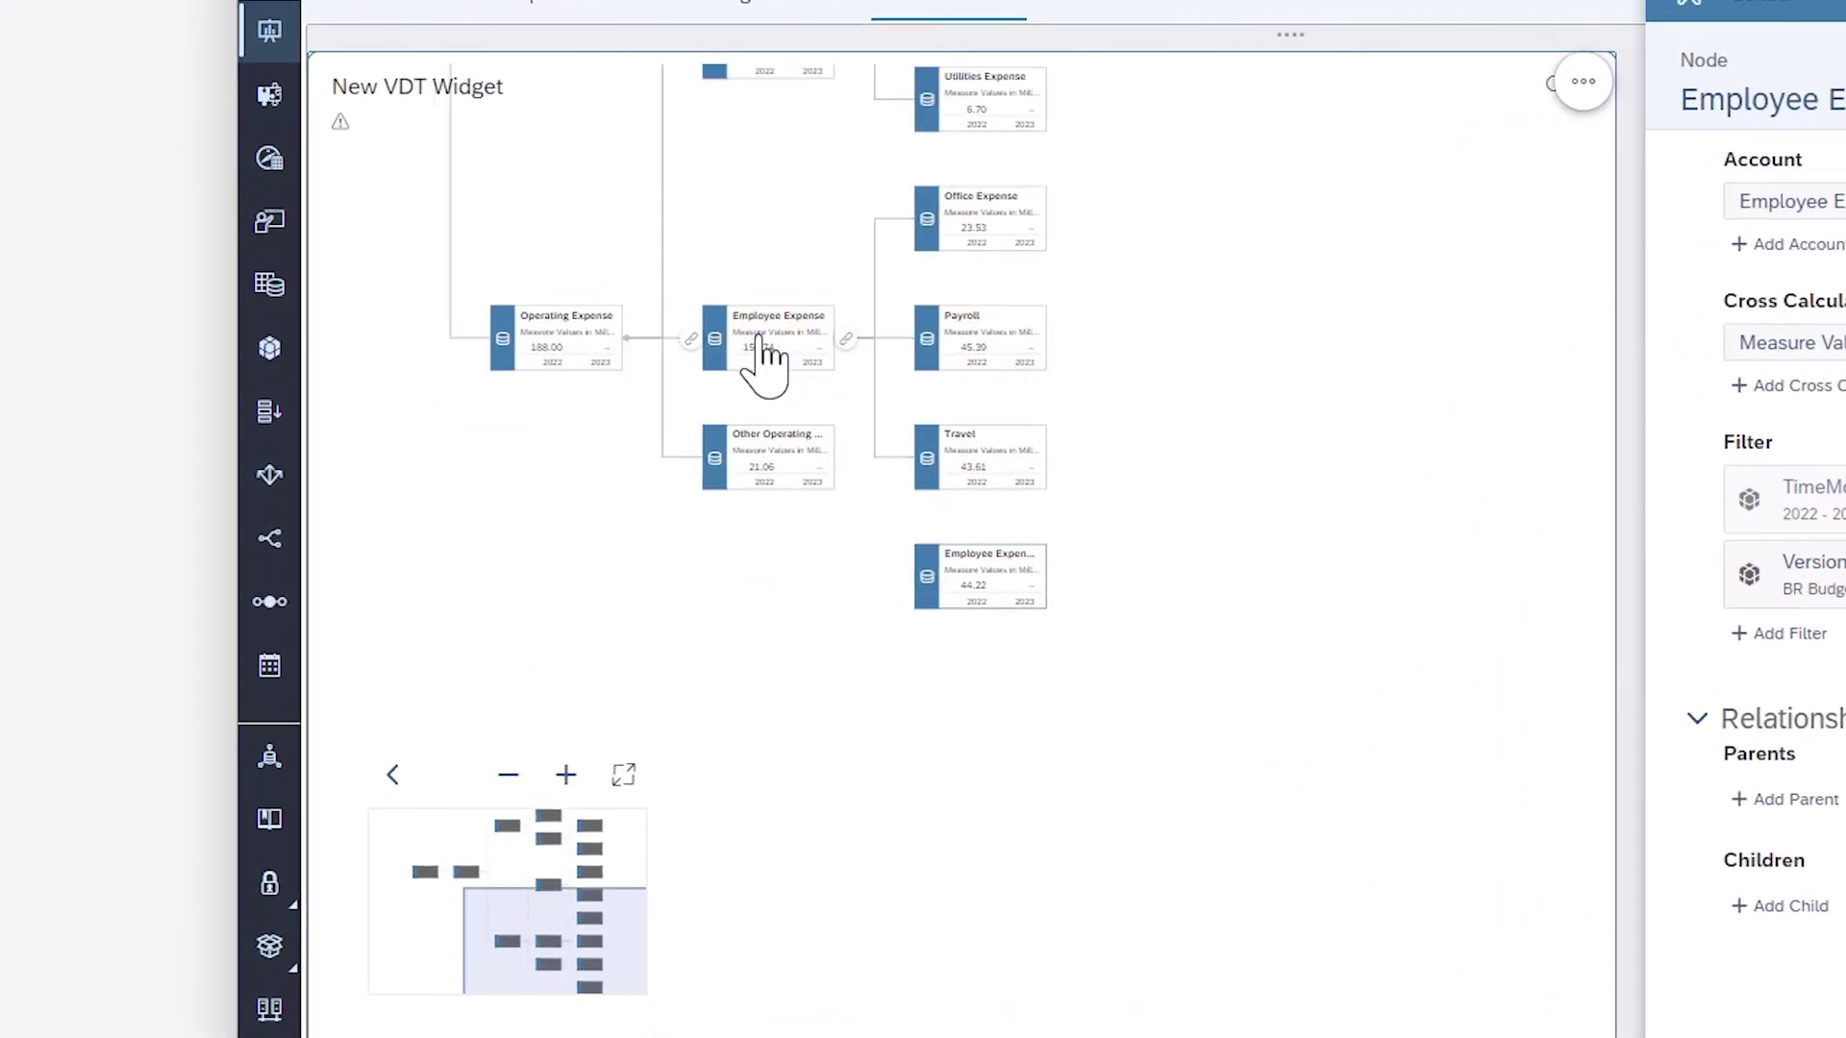
drag(846, 339, 940, 589)
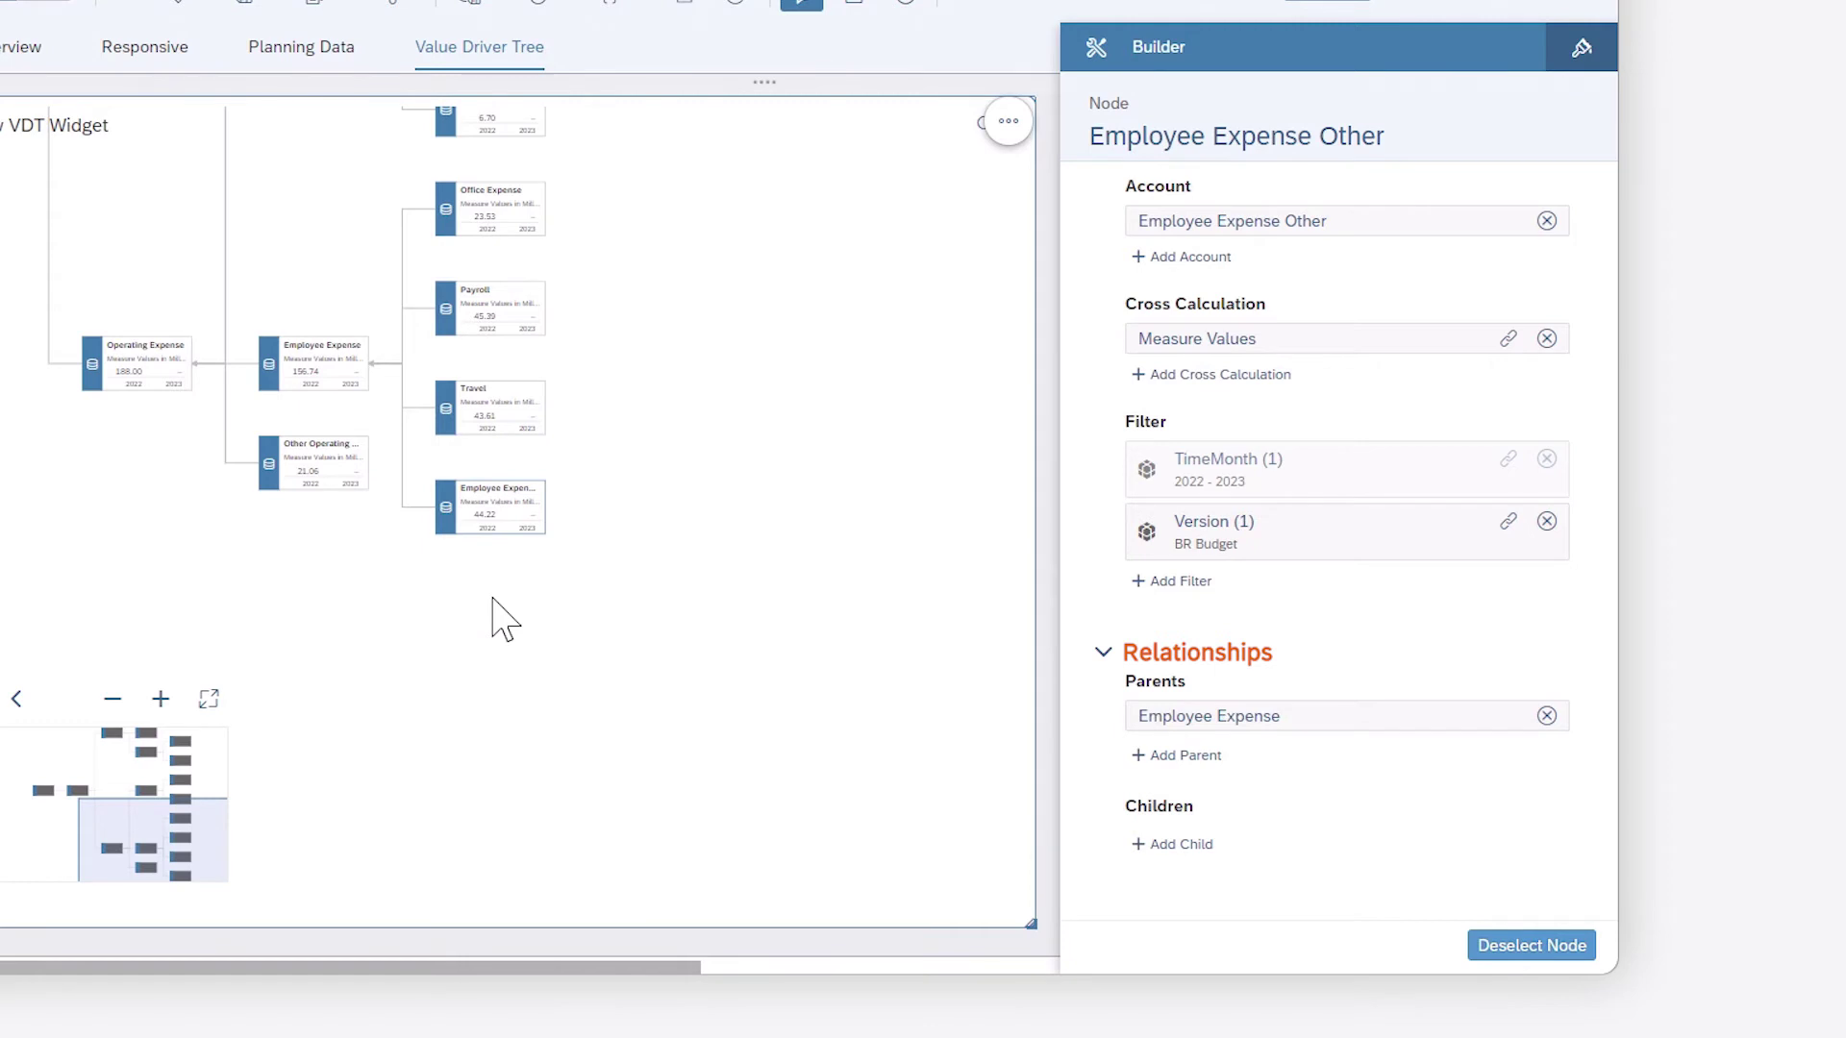
Hide the Designer panel and retitle the widget 'What If Analysis'.
click(1326, 183)
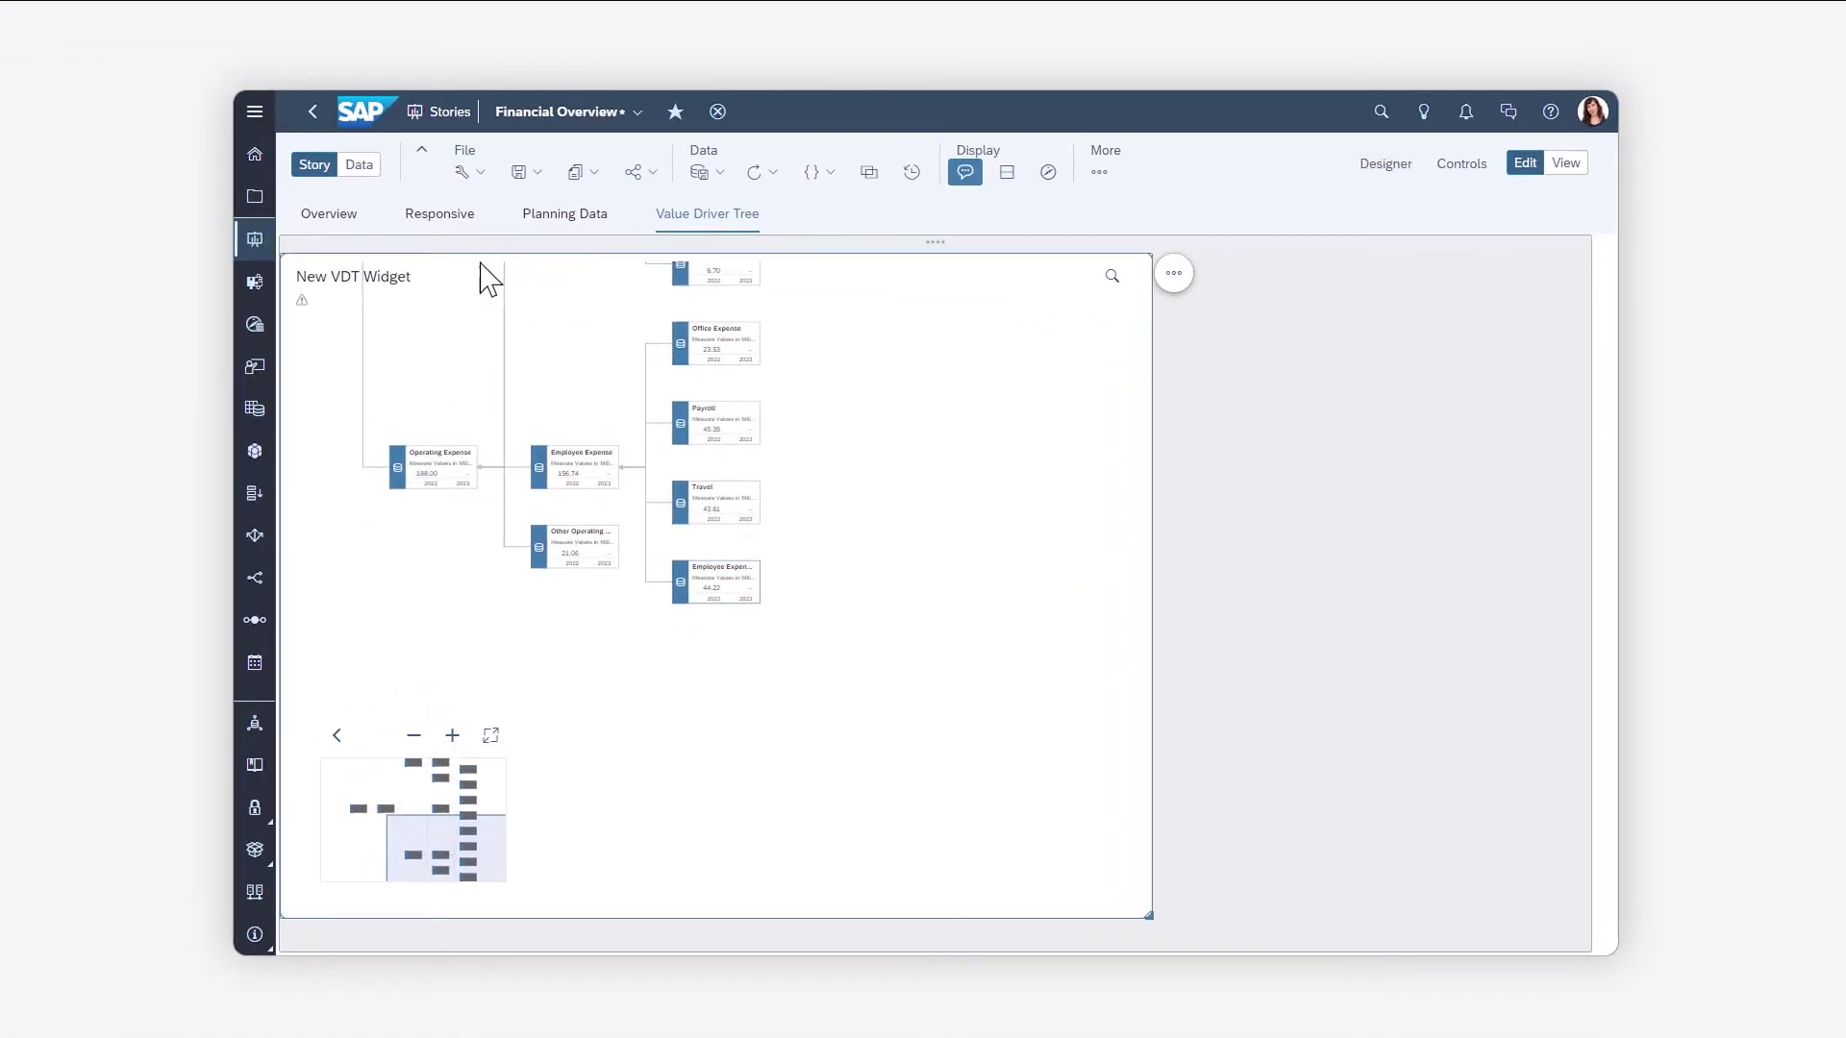
double_click(21, 325)
text(What If Analysis)
Collapse the Building Expense branch of the tree.
drag(601, 496, 901, 774)
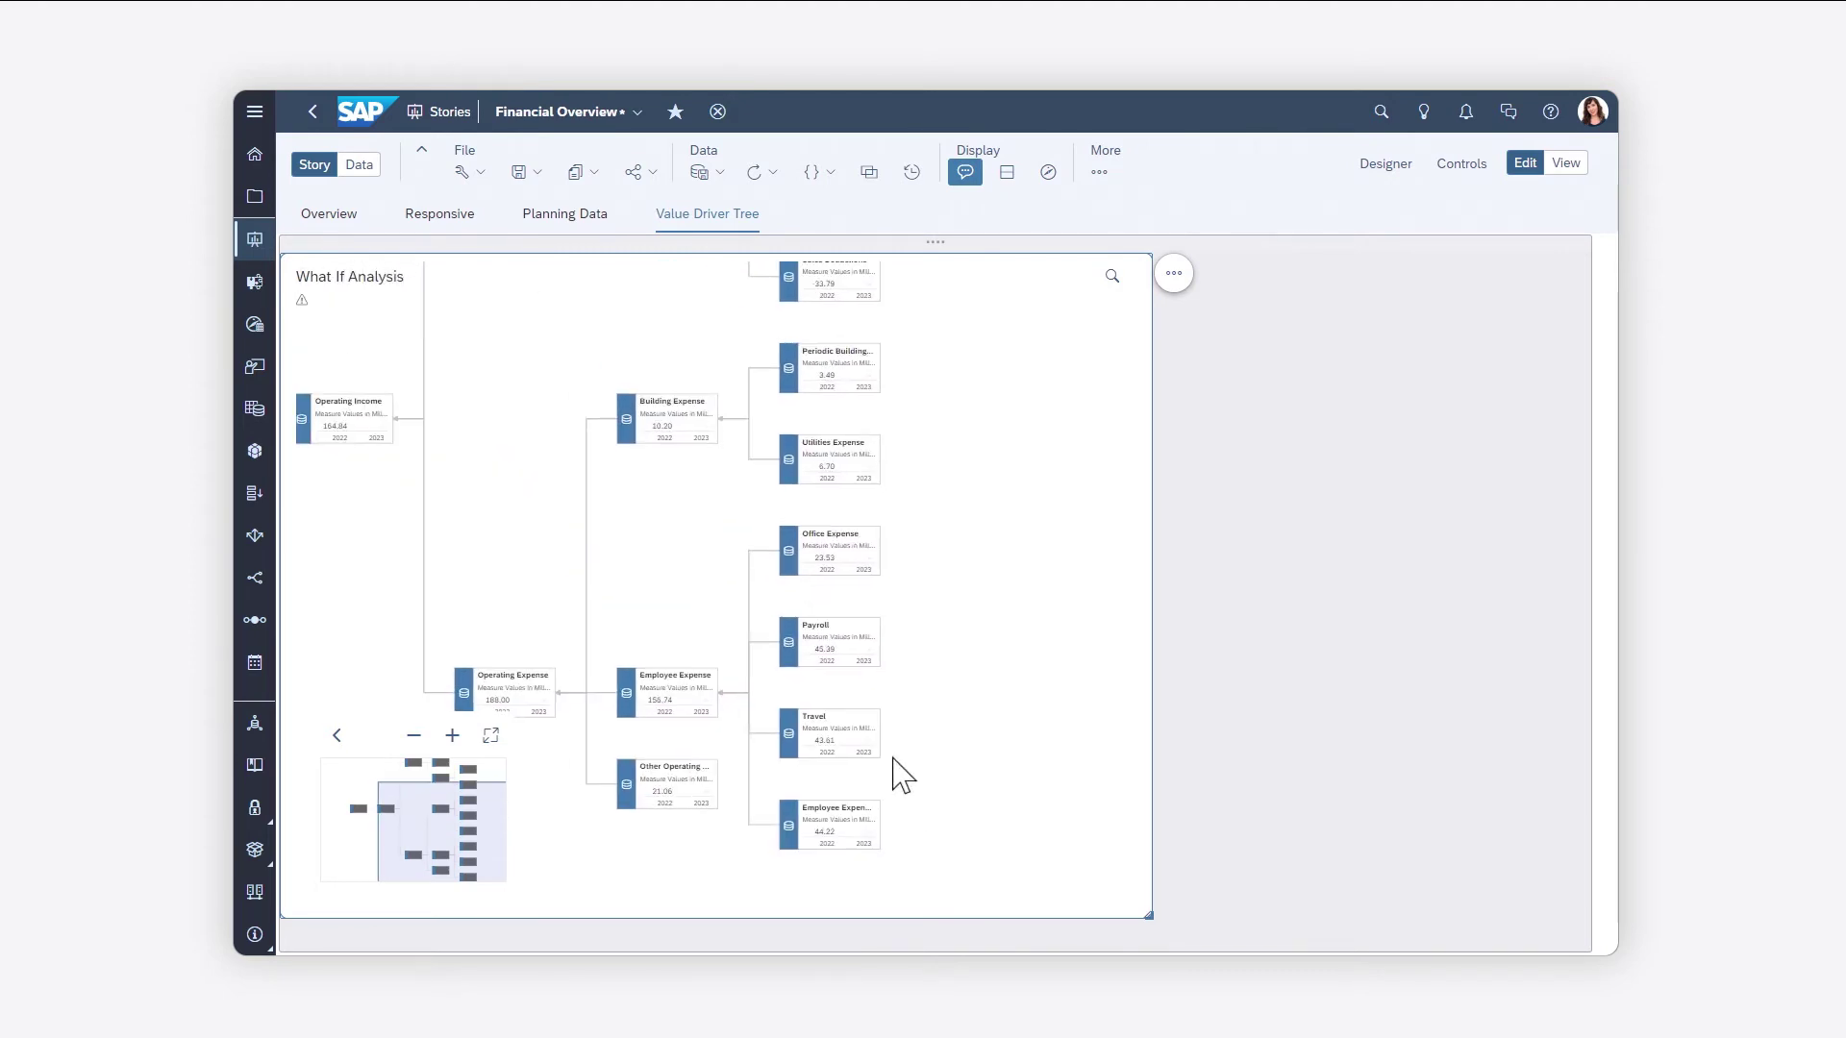
right_click(695, 423)
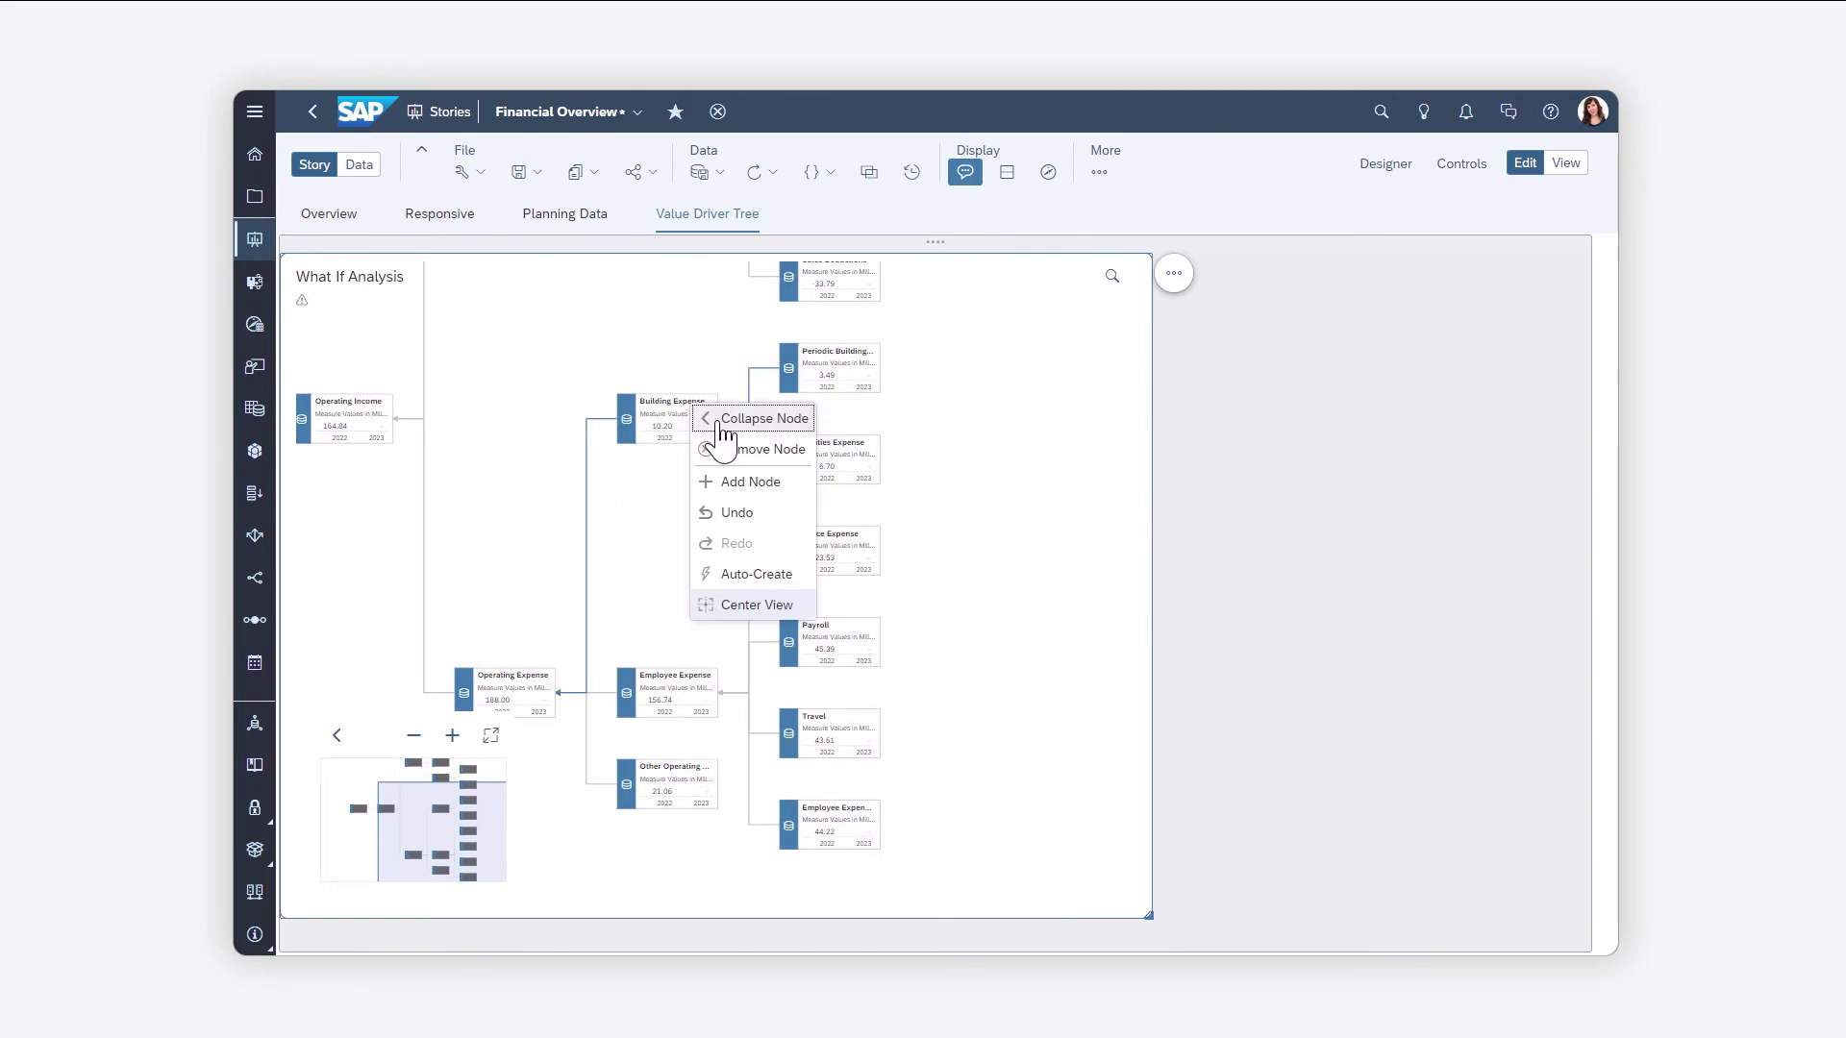
click(746, 420)
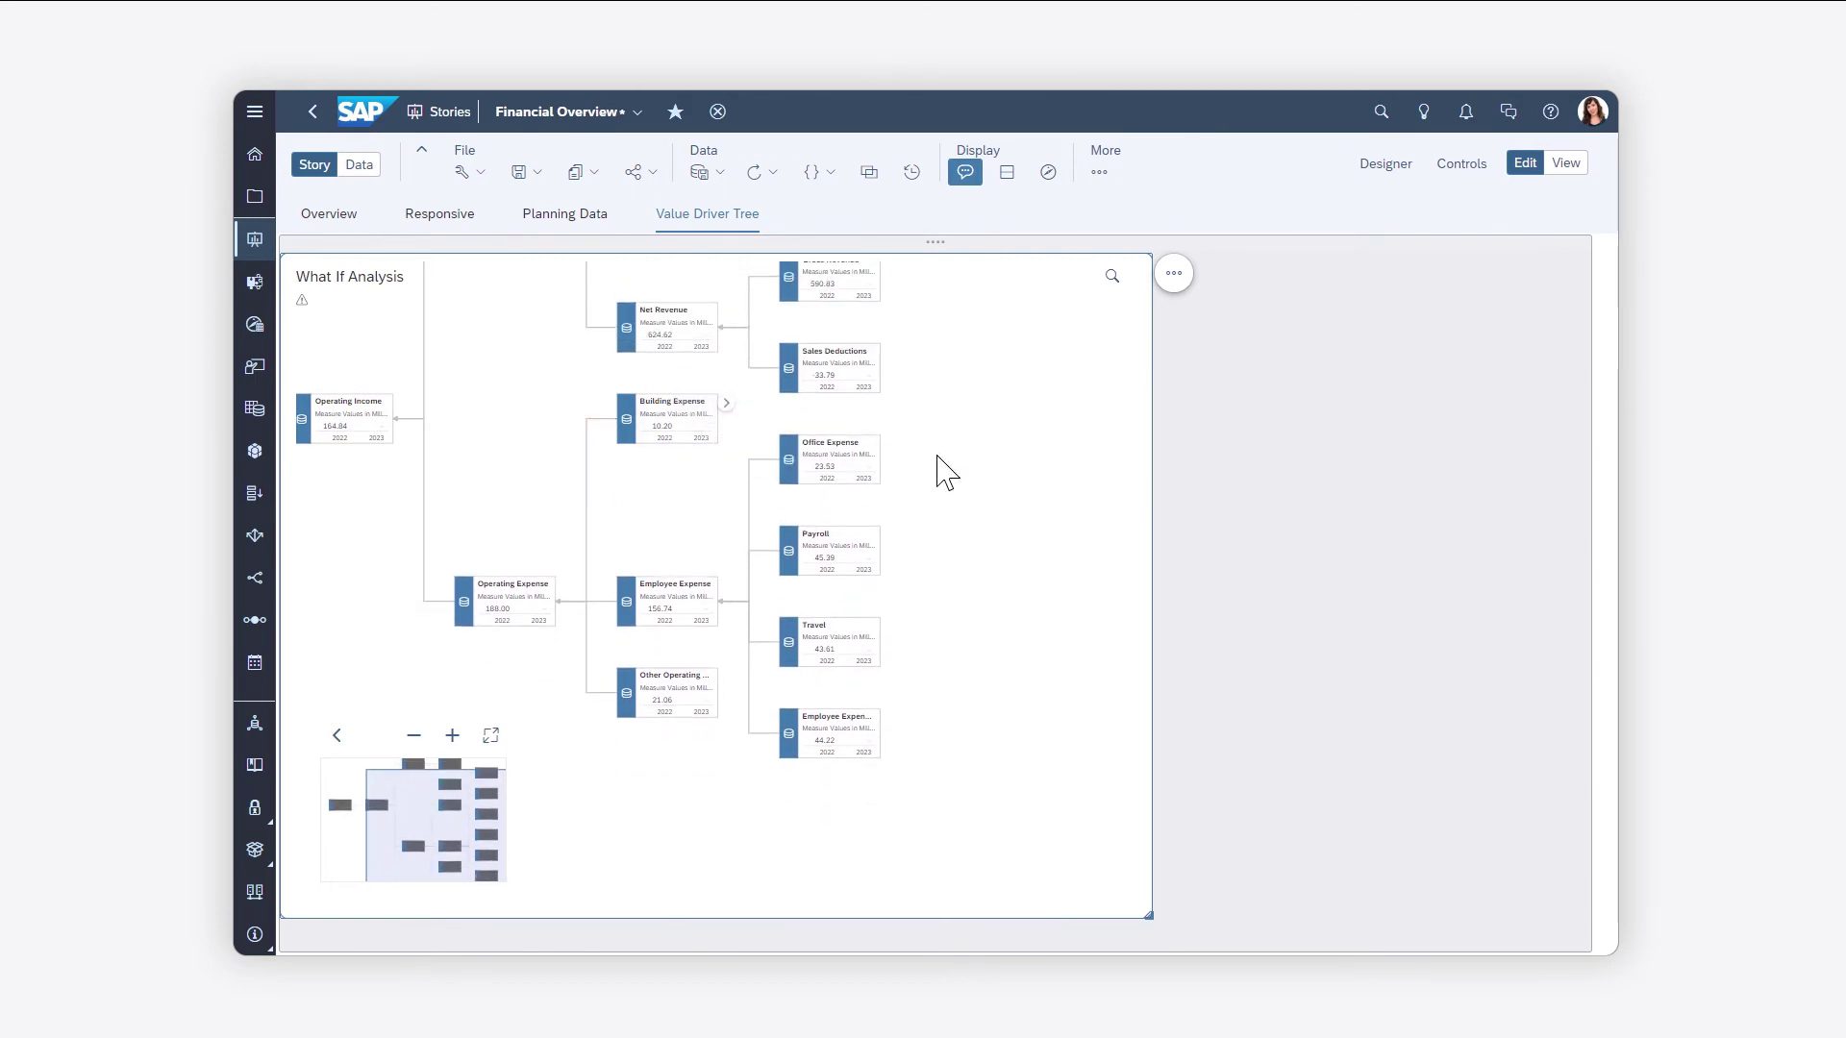
Zoom in twice and center Employee Expense with Payroll, Travel and Employee Expense Other.
click(1113, 276)
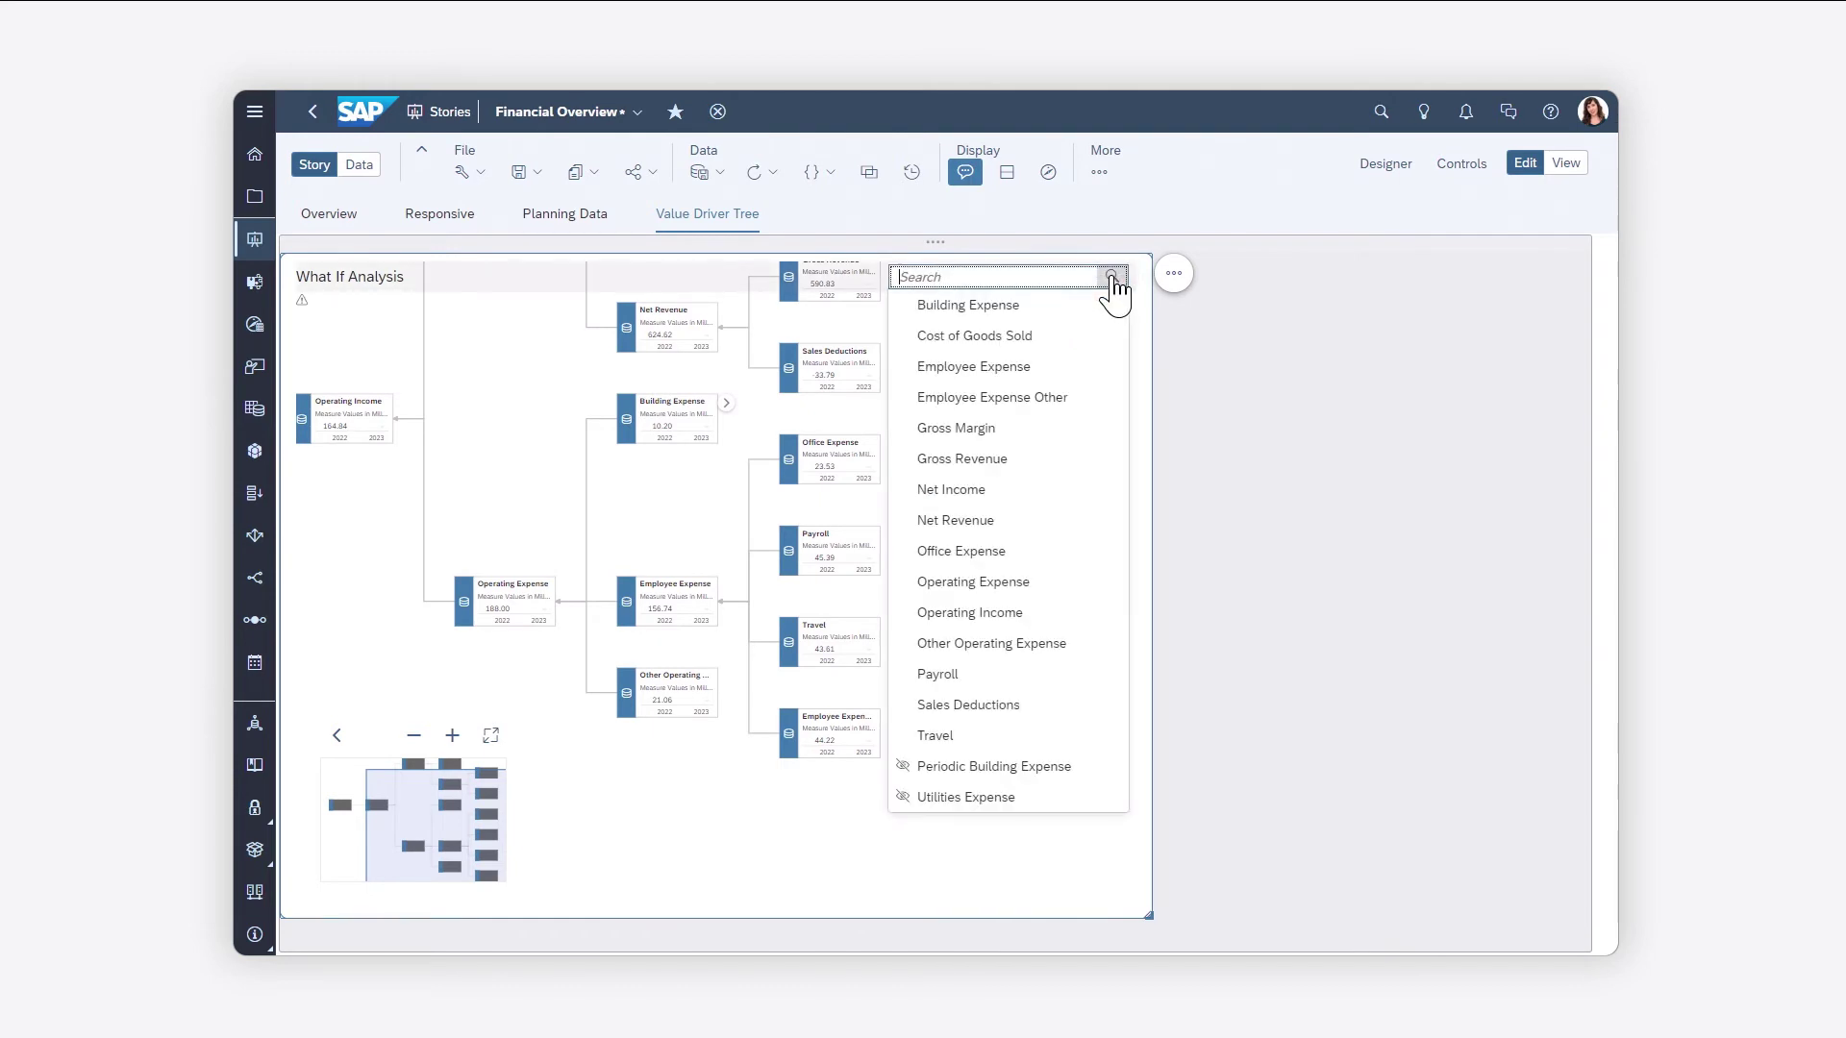
click(1113, 276)
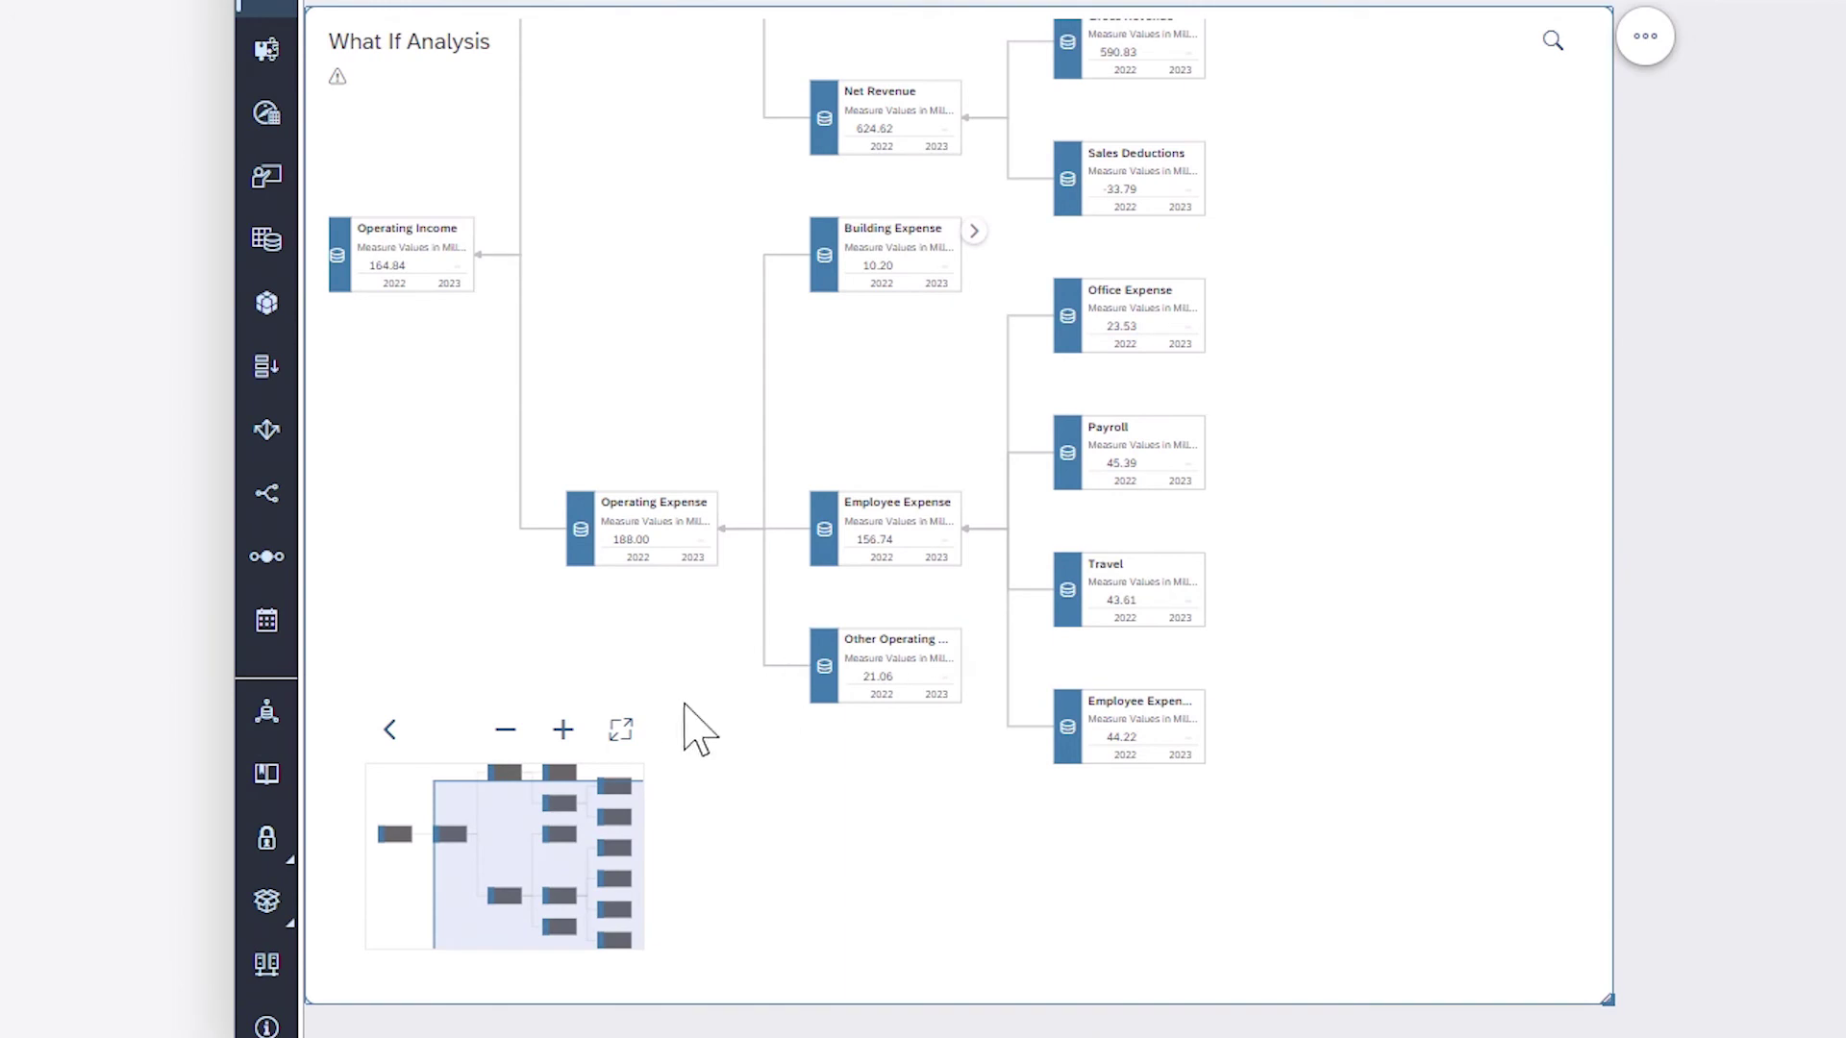
click(562, 730)
click(563, 730)
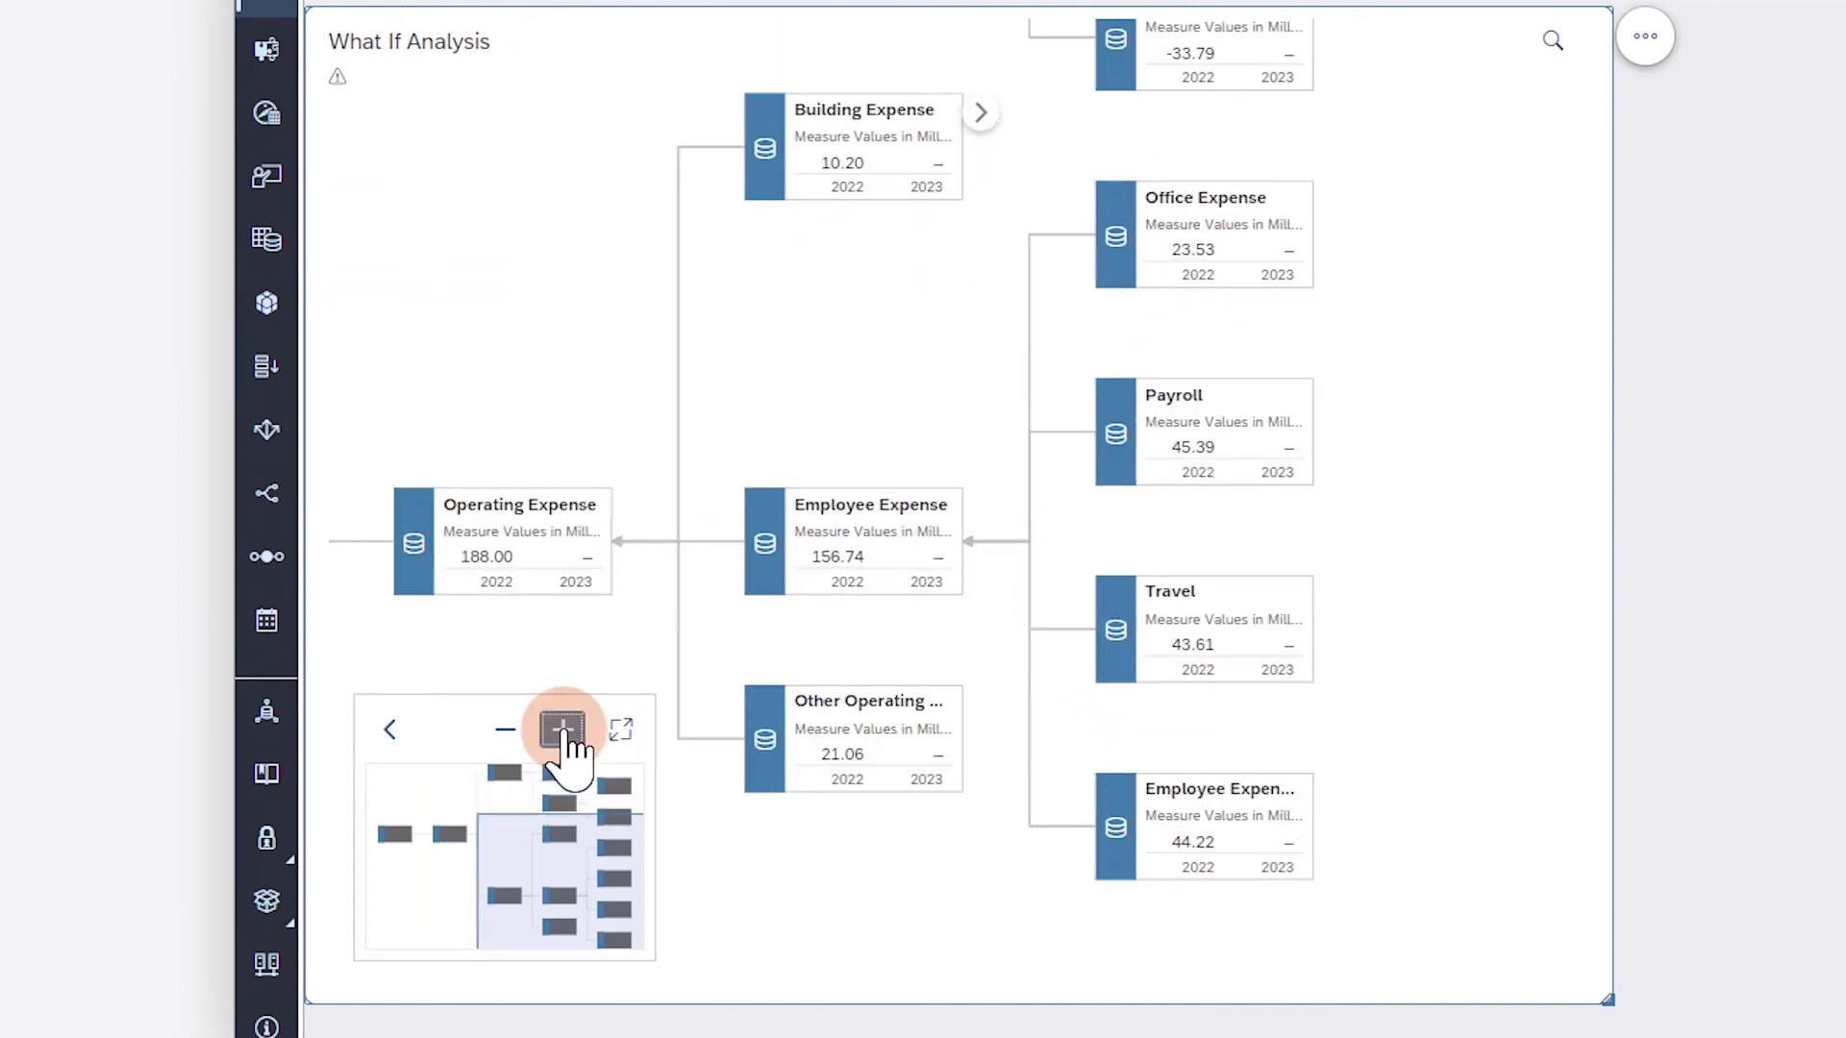
drag(523, 866, 563, 889)
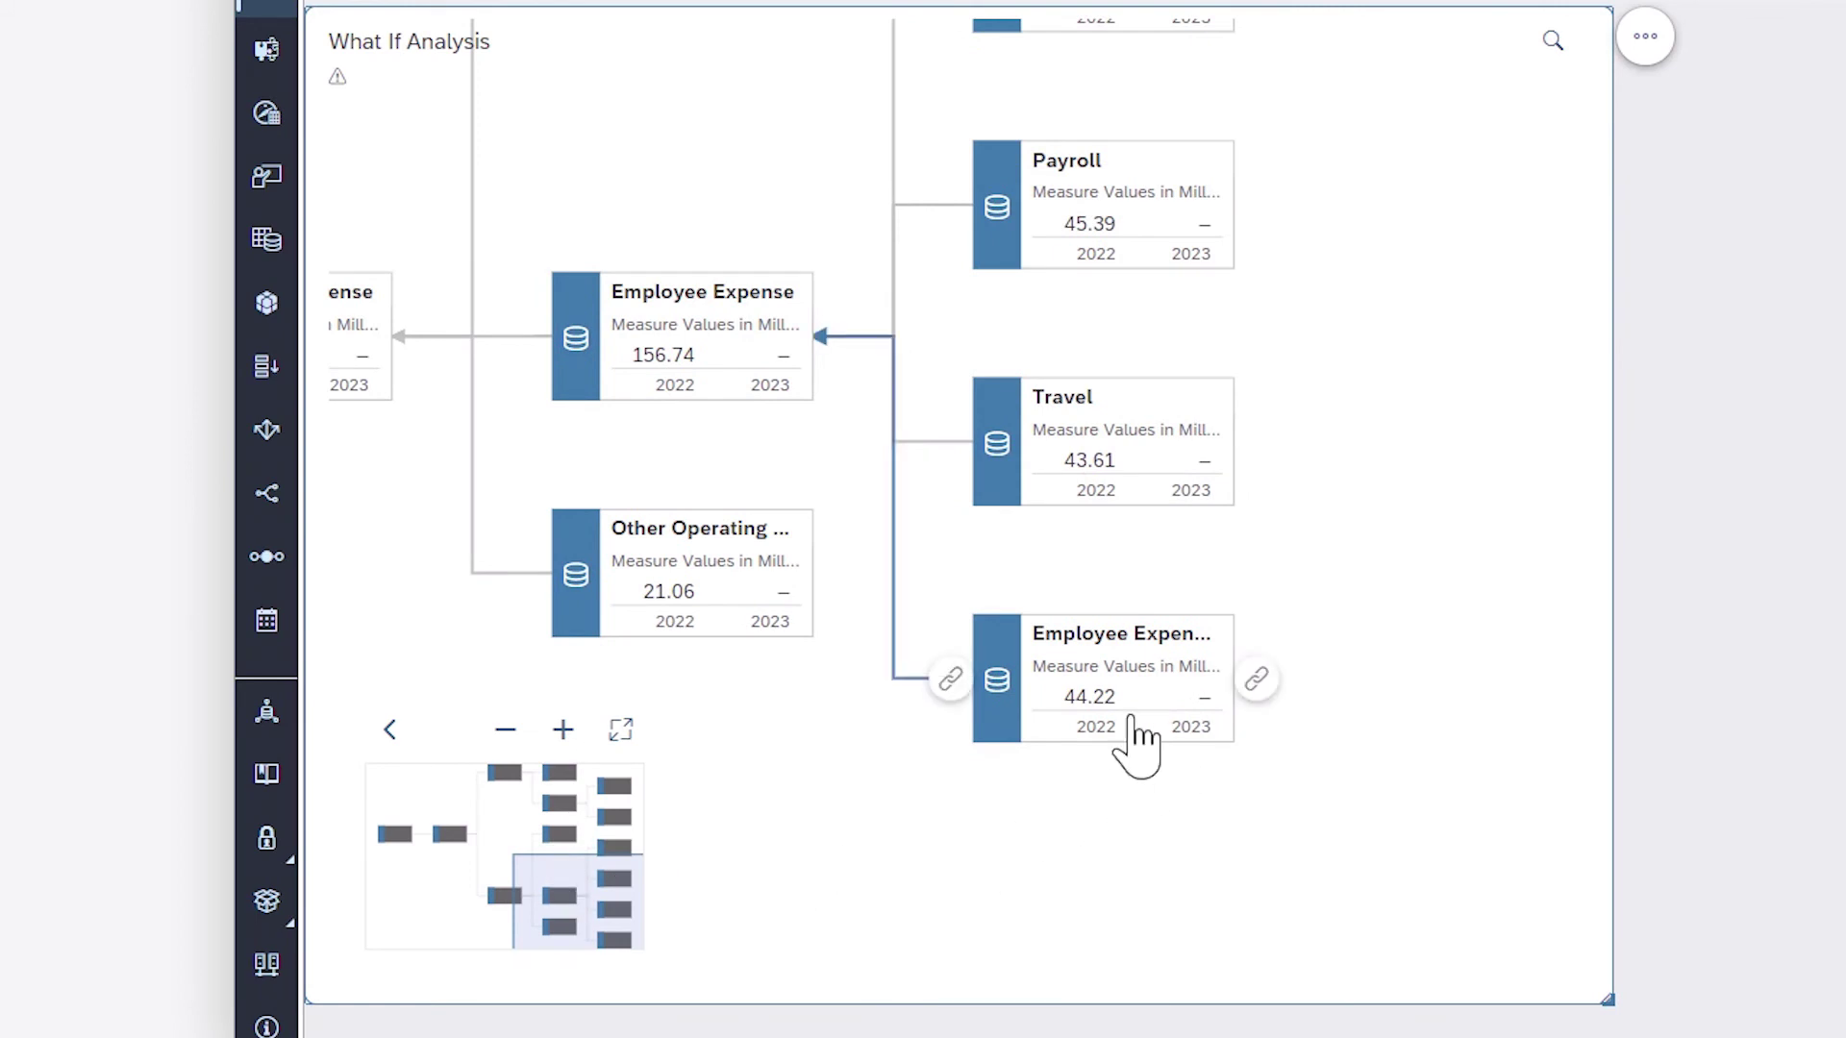
Raise Employee Expense Other's 2022 value by 5% from 44.22 to 46.43.
click(1091, 698)
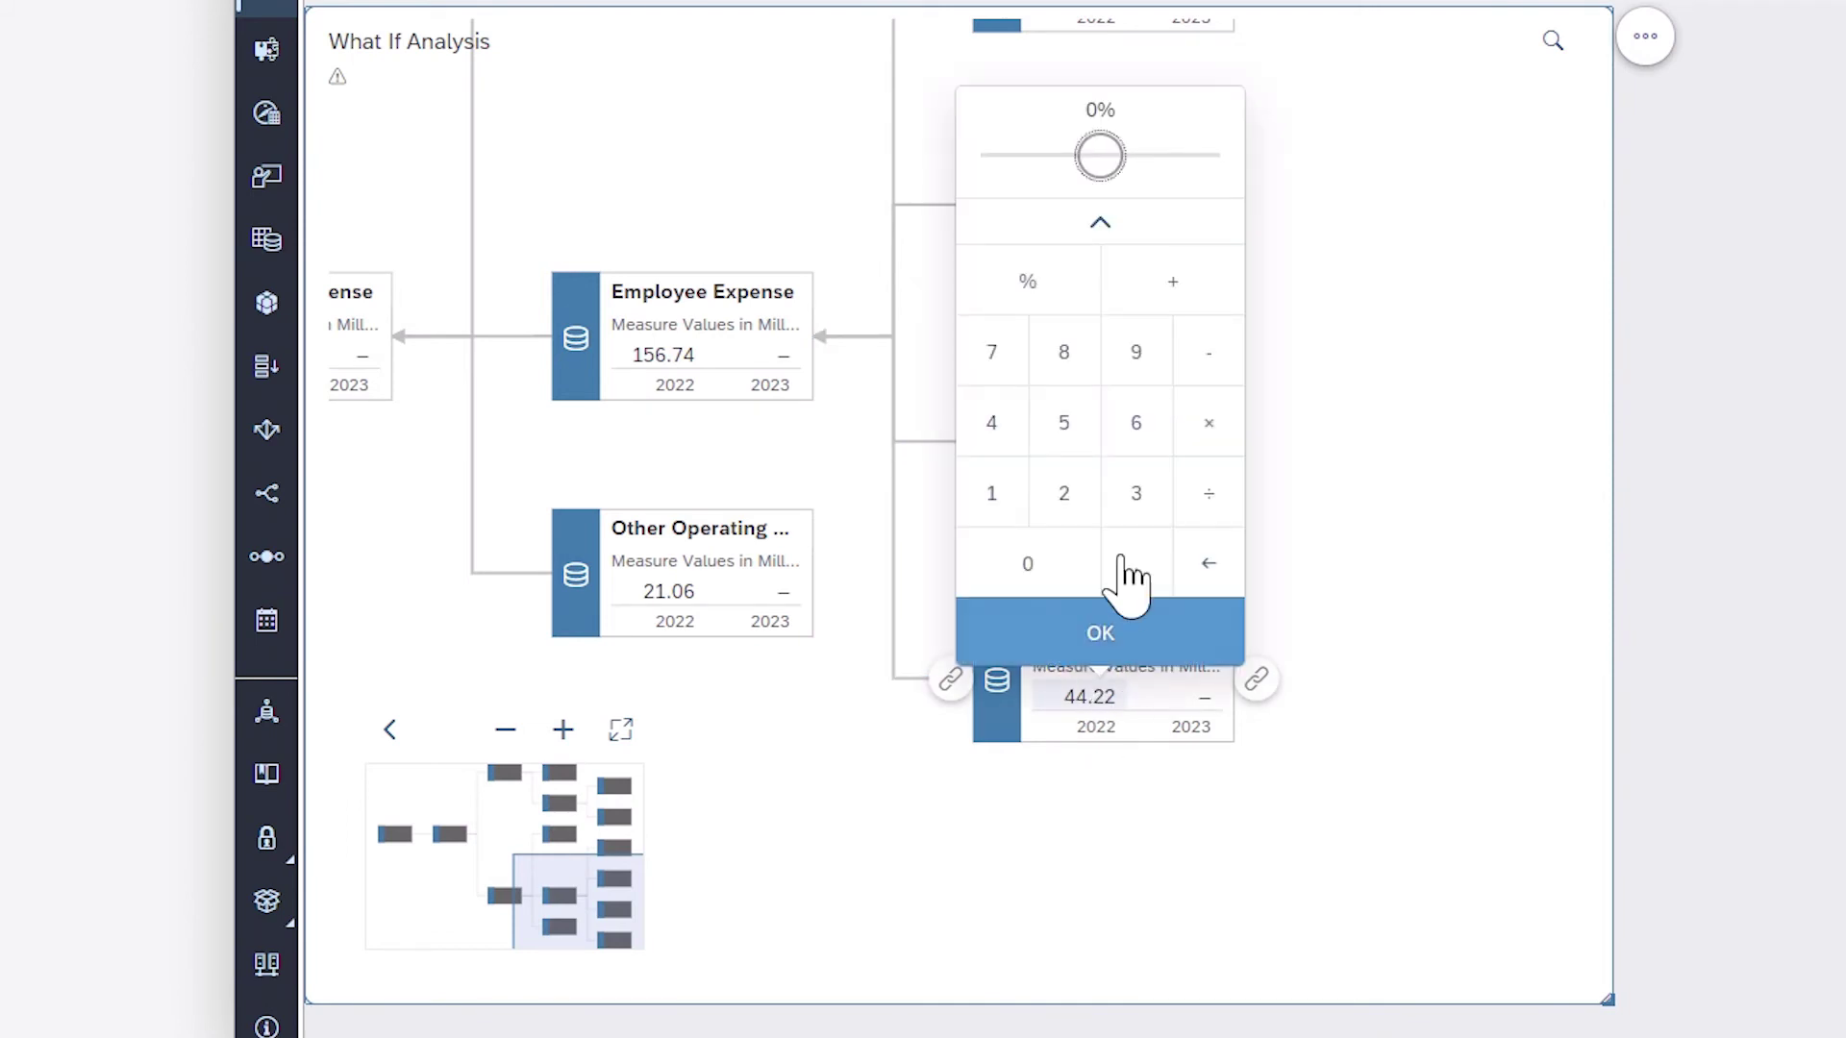
click(1101, 157)
drag(1102, 166, 1125, 177)
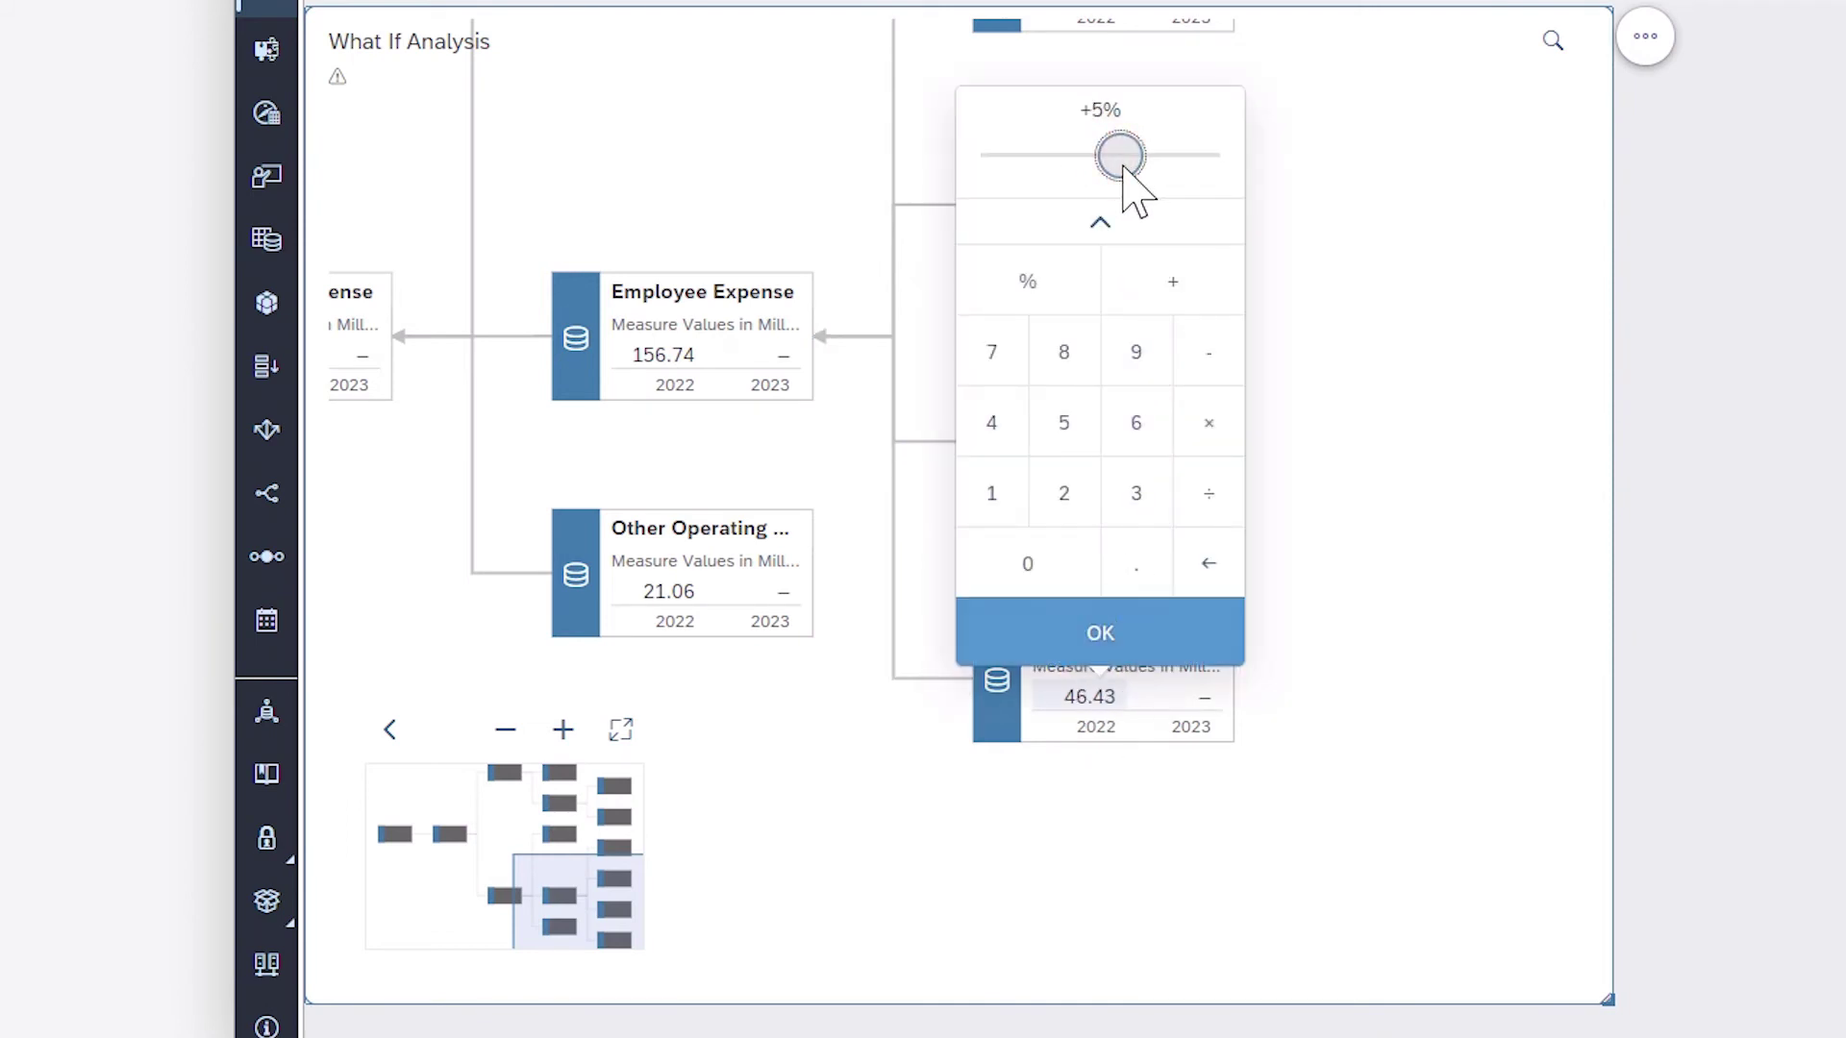
click(1102, 635)
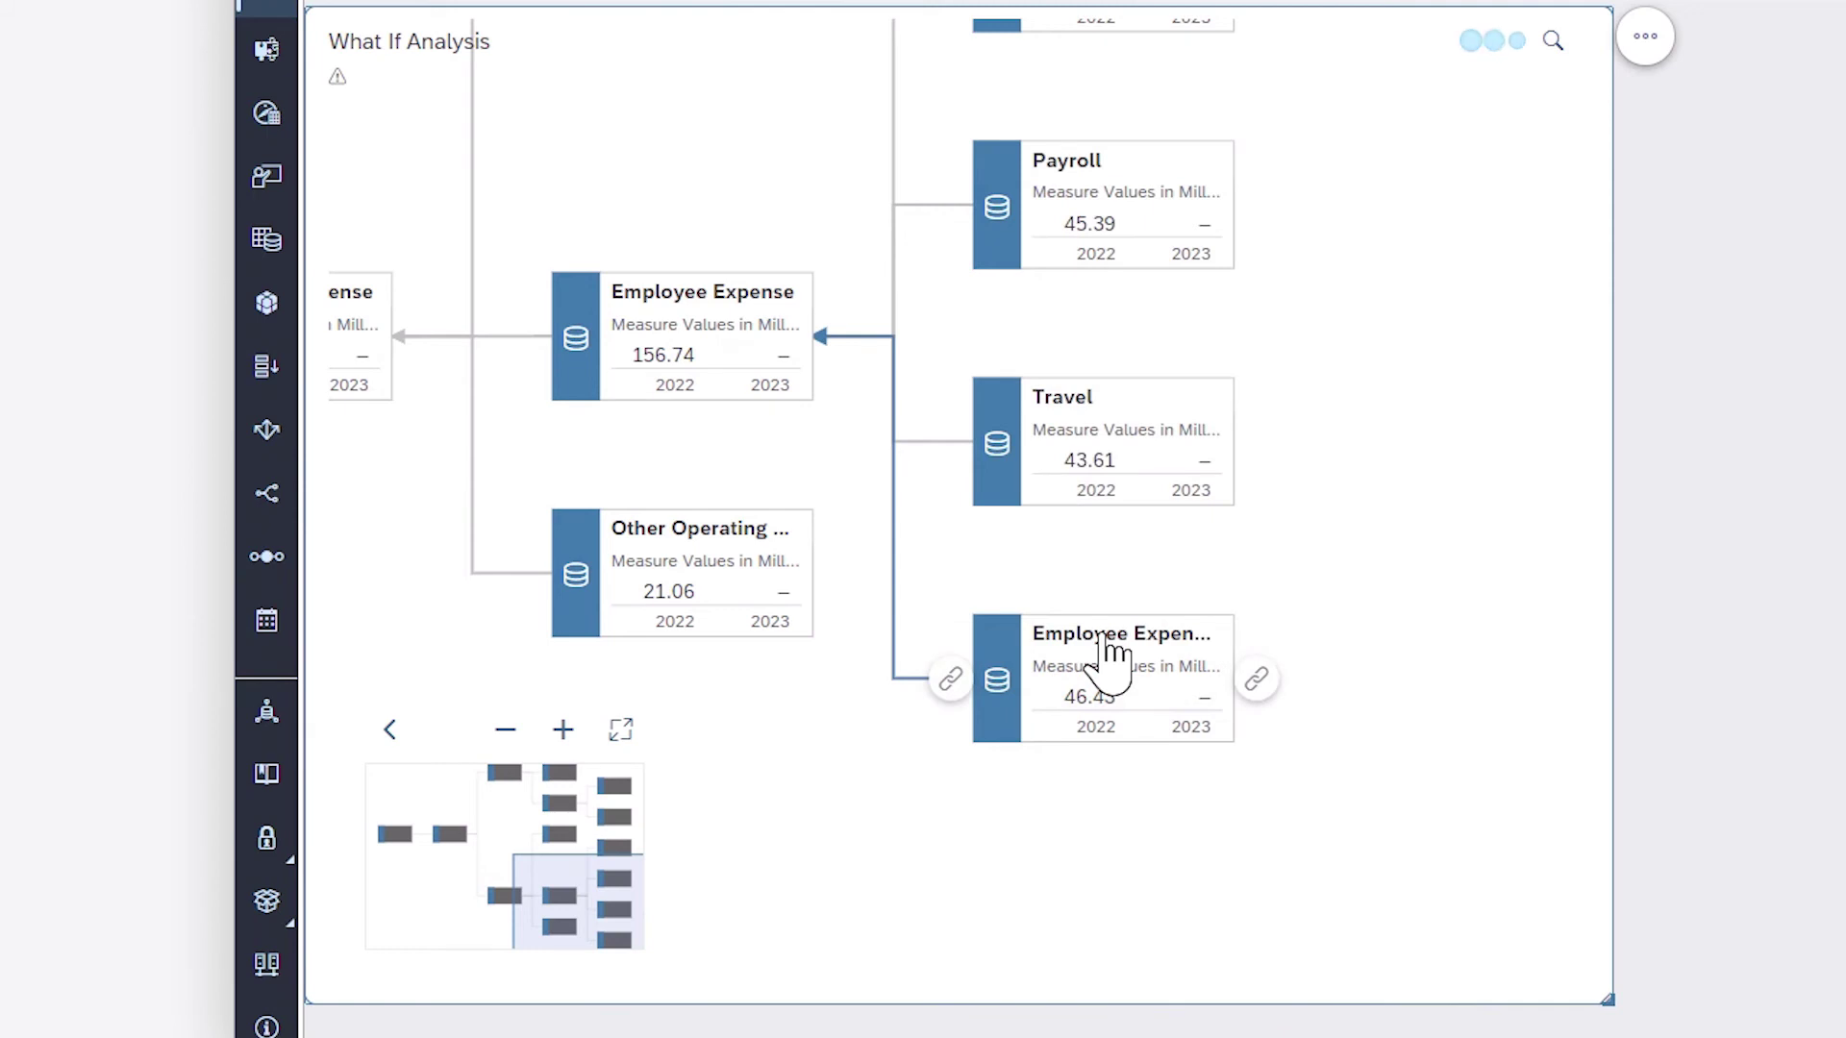
Set Employee Expense Other's 2023 value to 46.00 and fit the tree to the widget.
click(1203, 699)
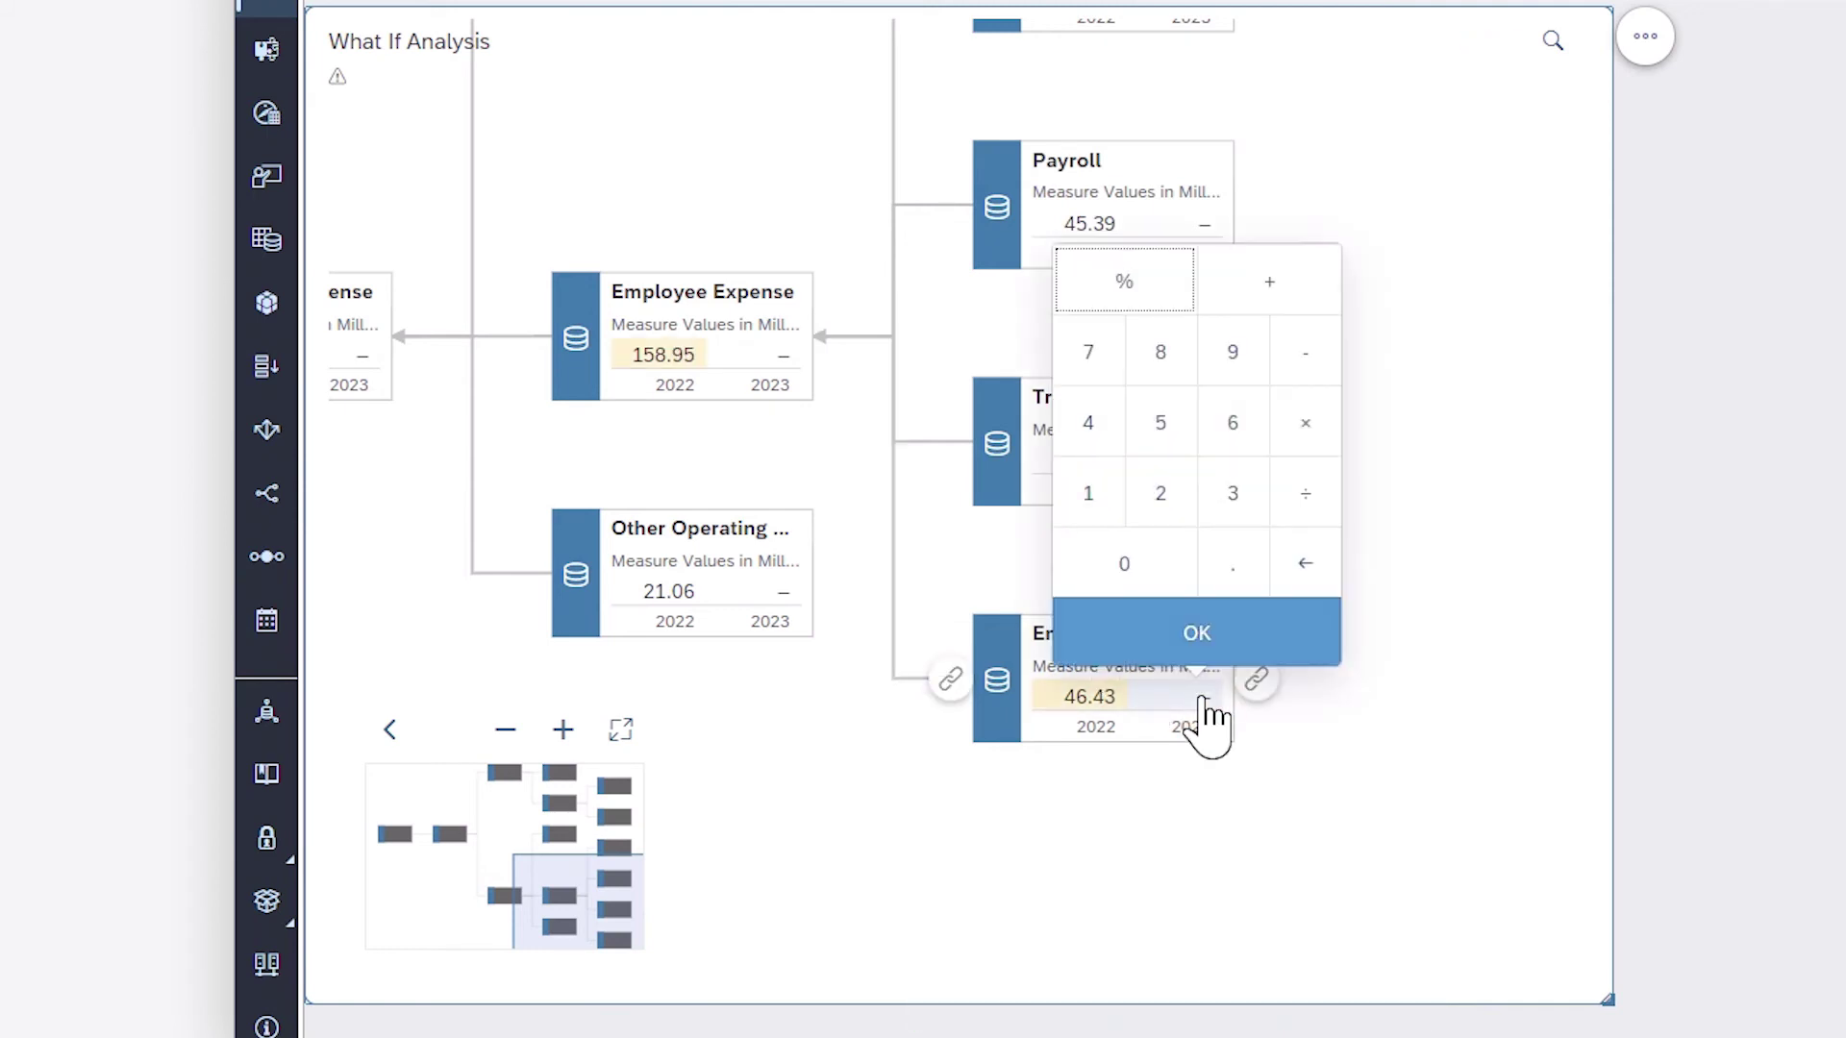
click(1277, 289)
click(1094, 430)
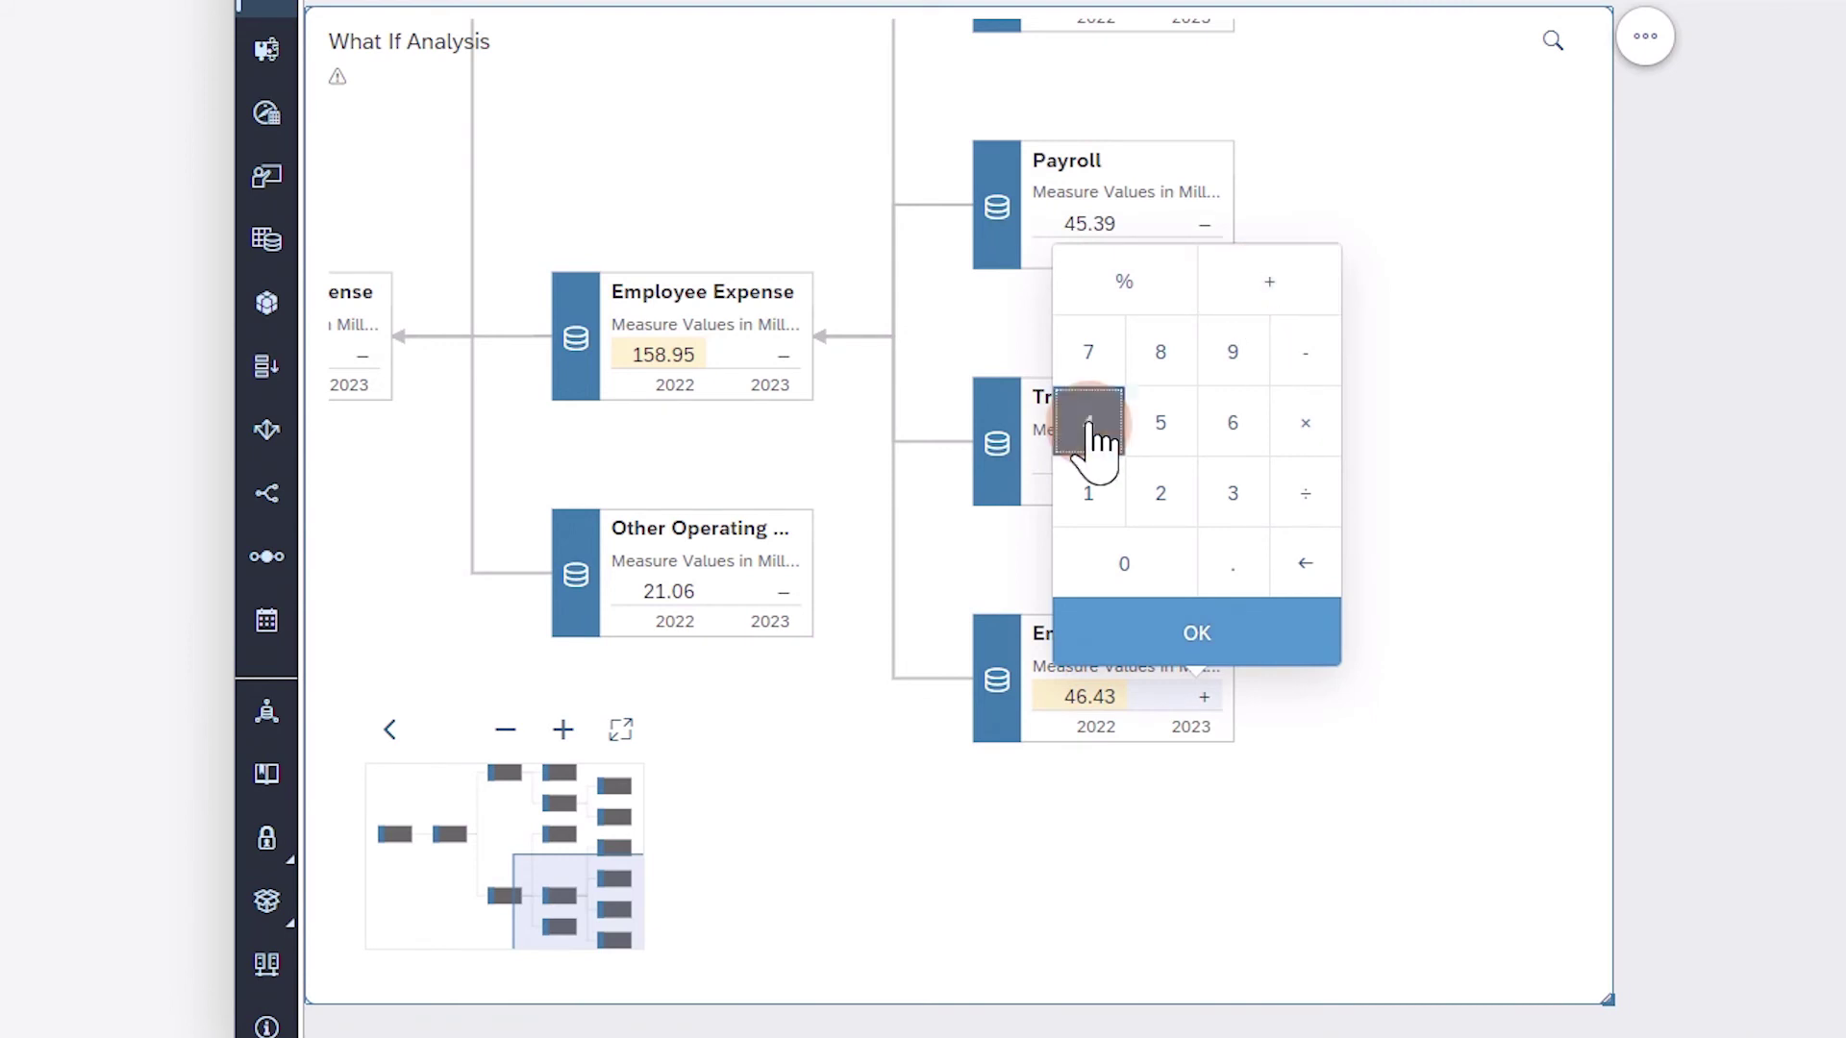
click(1234, 428)
click(1214, 646)
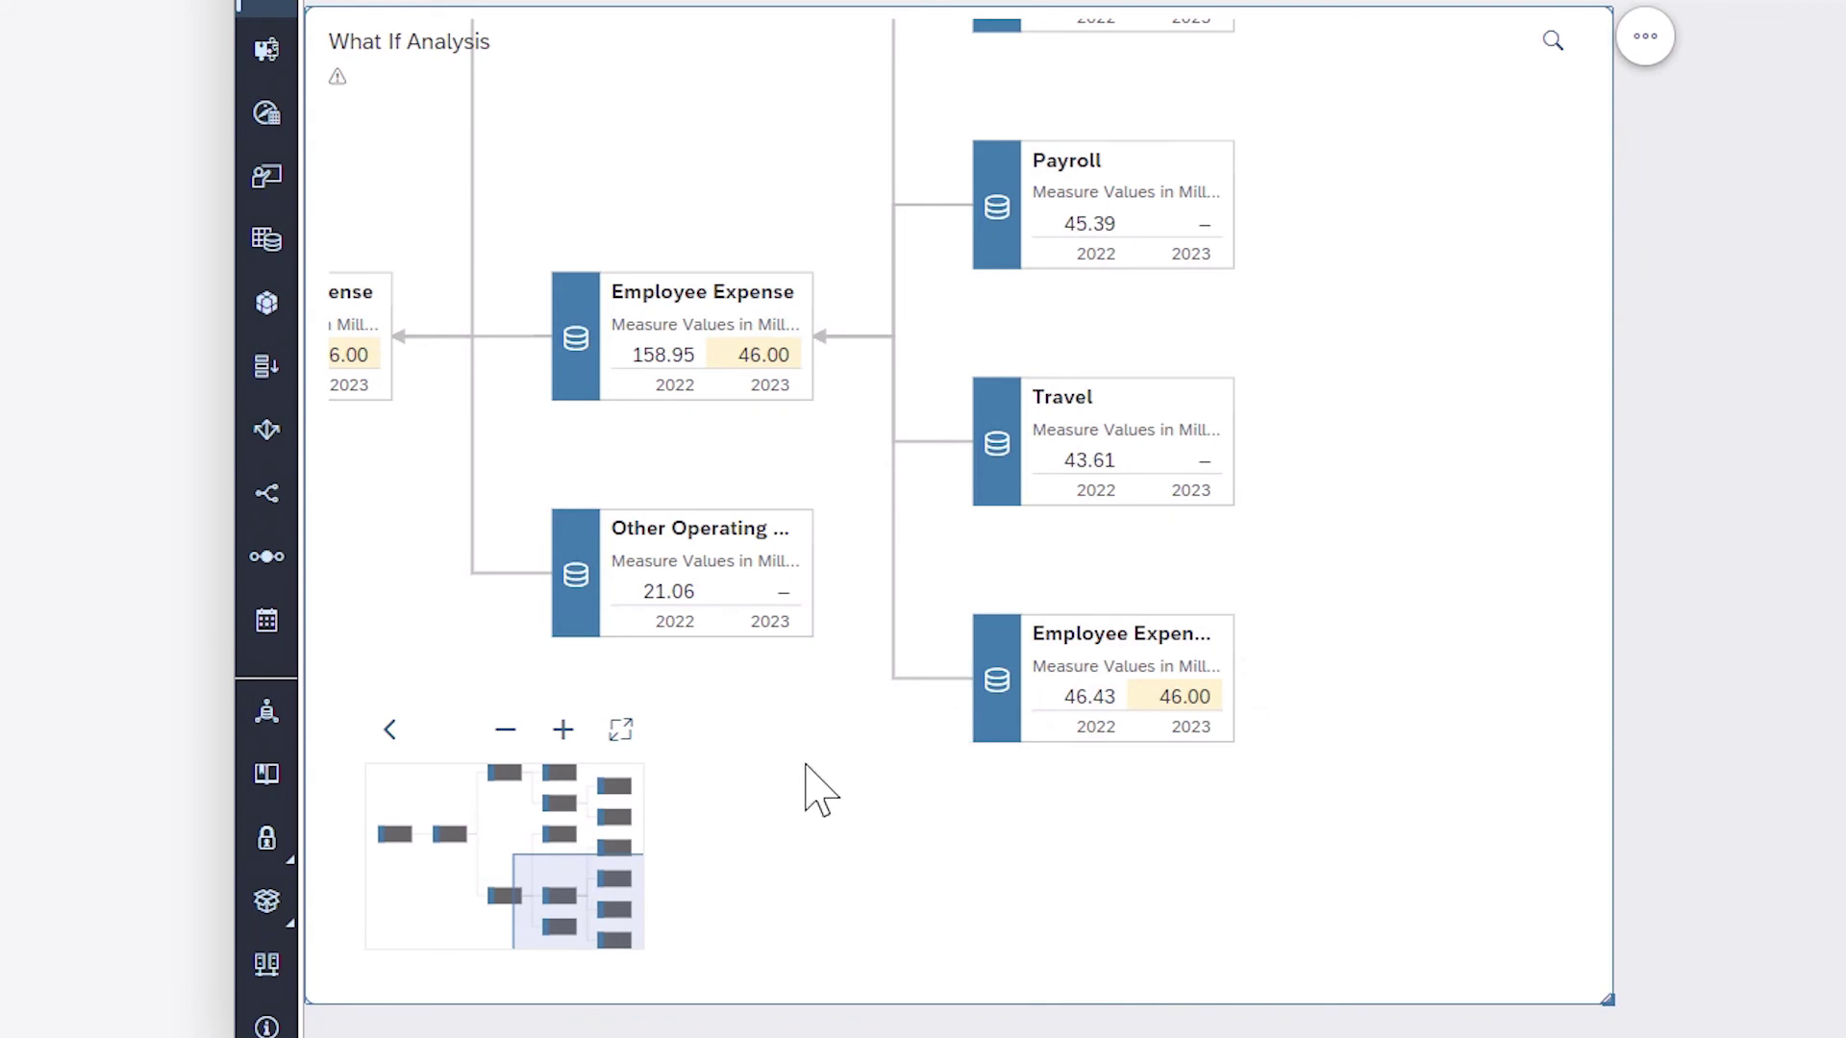
click(621, 730)
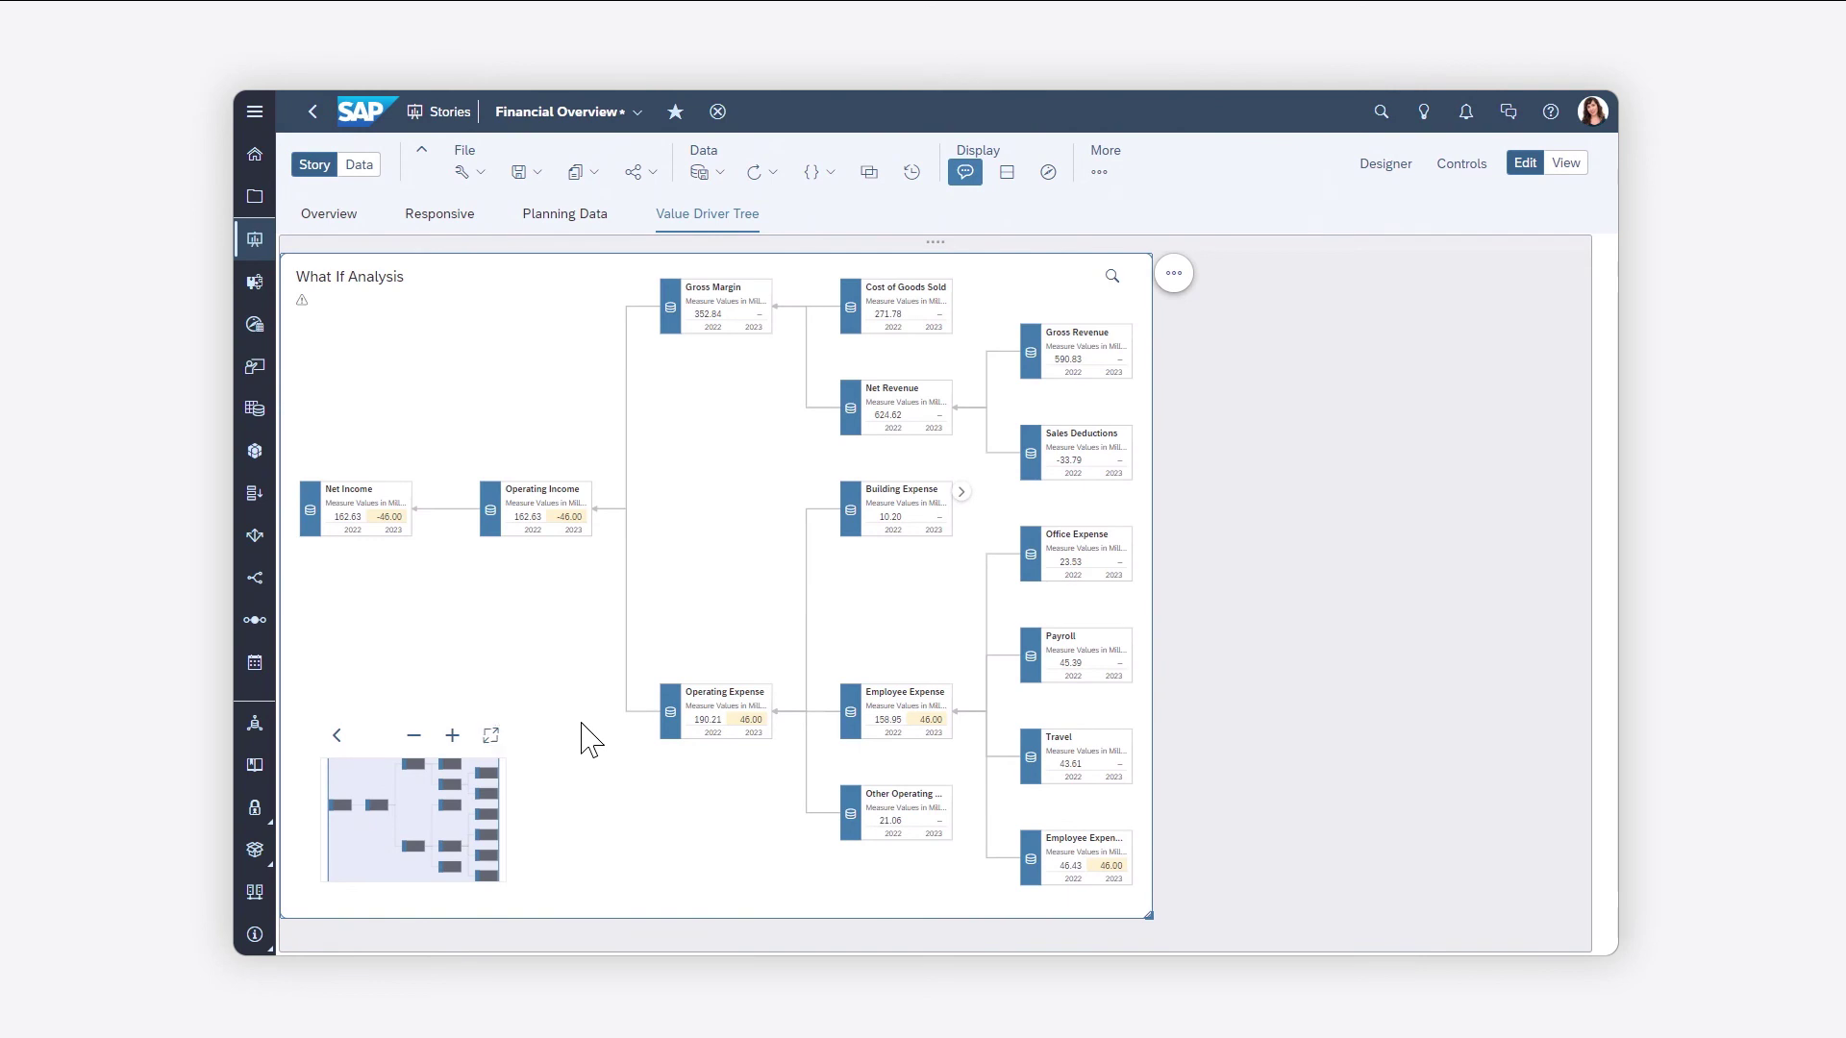
Open Version Management to list Actual, BR Budget, BR Forecast and private Working Budget.
right_click(582, 737)
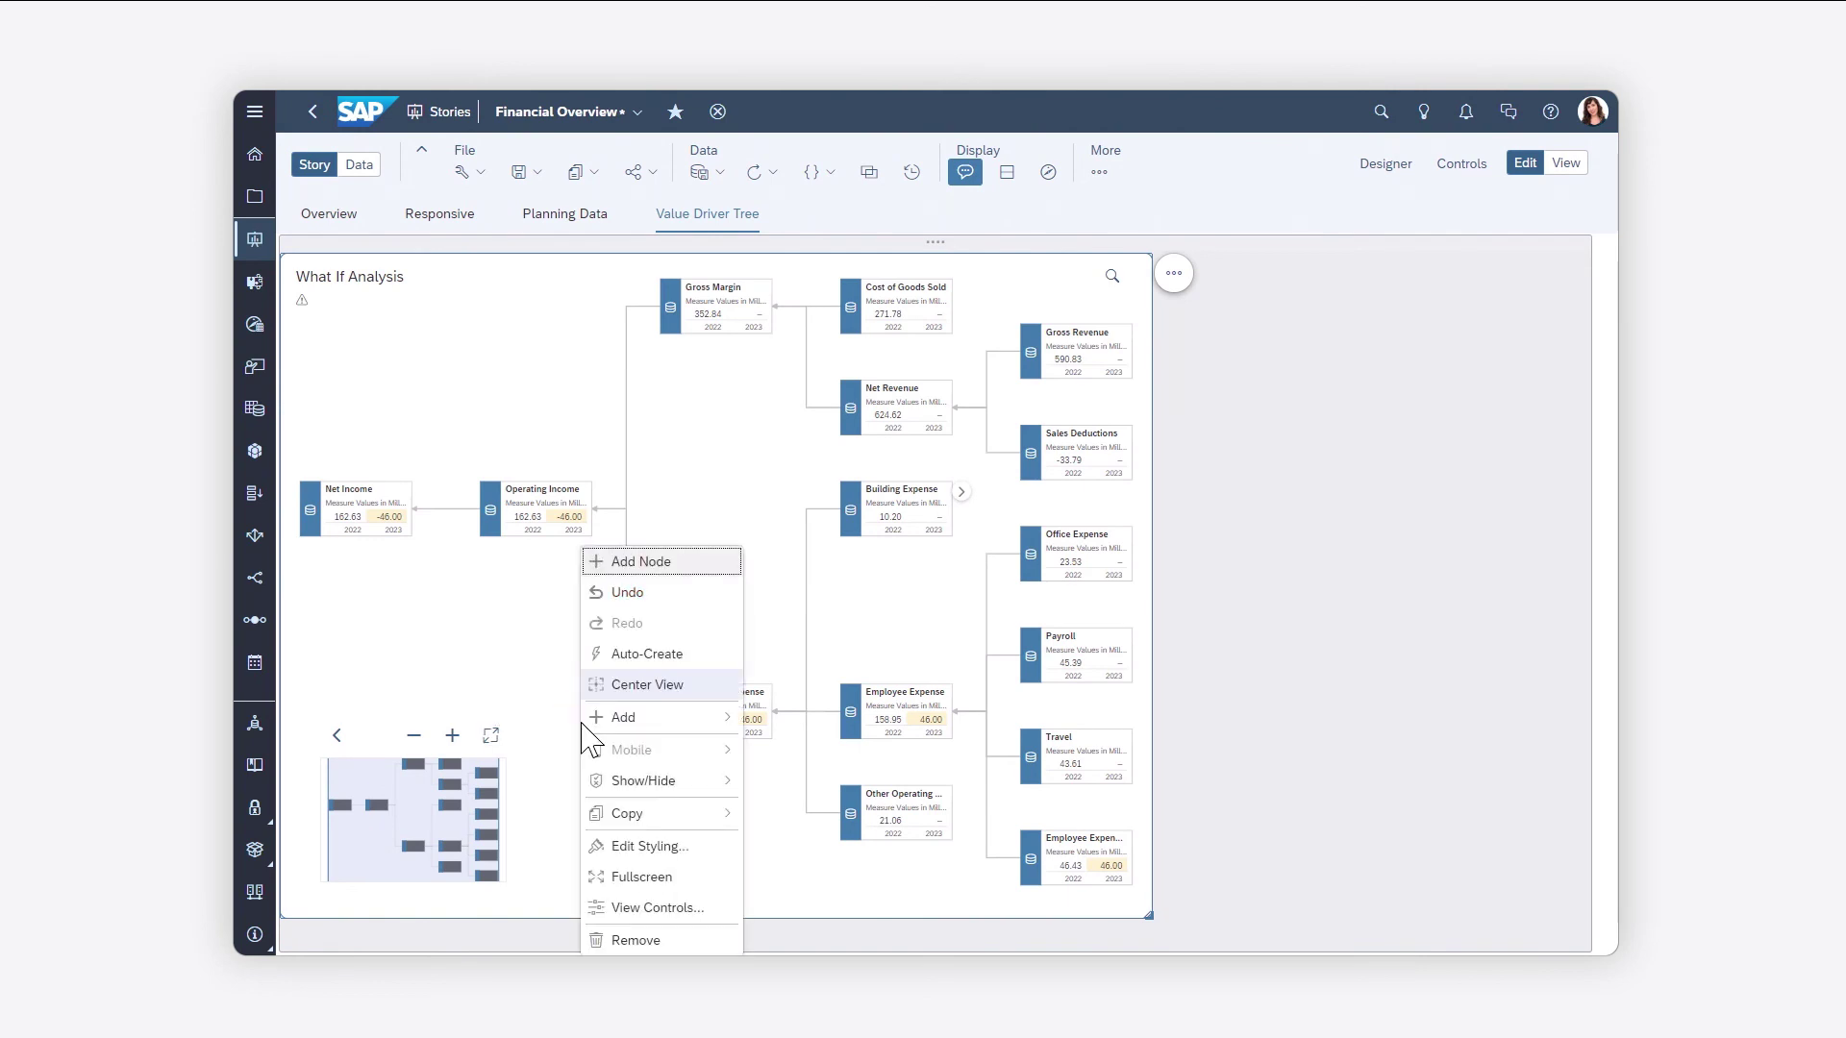
click(568, 725)
click(1100, 174)
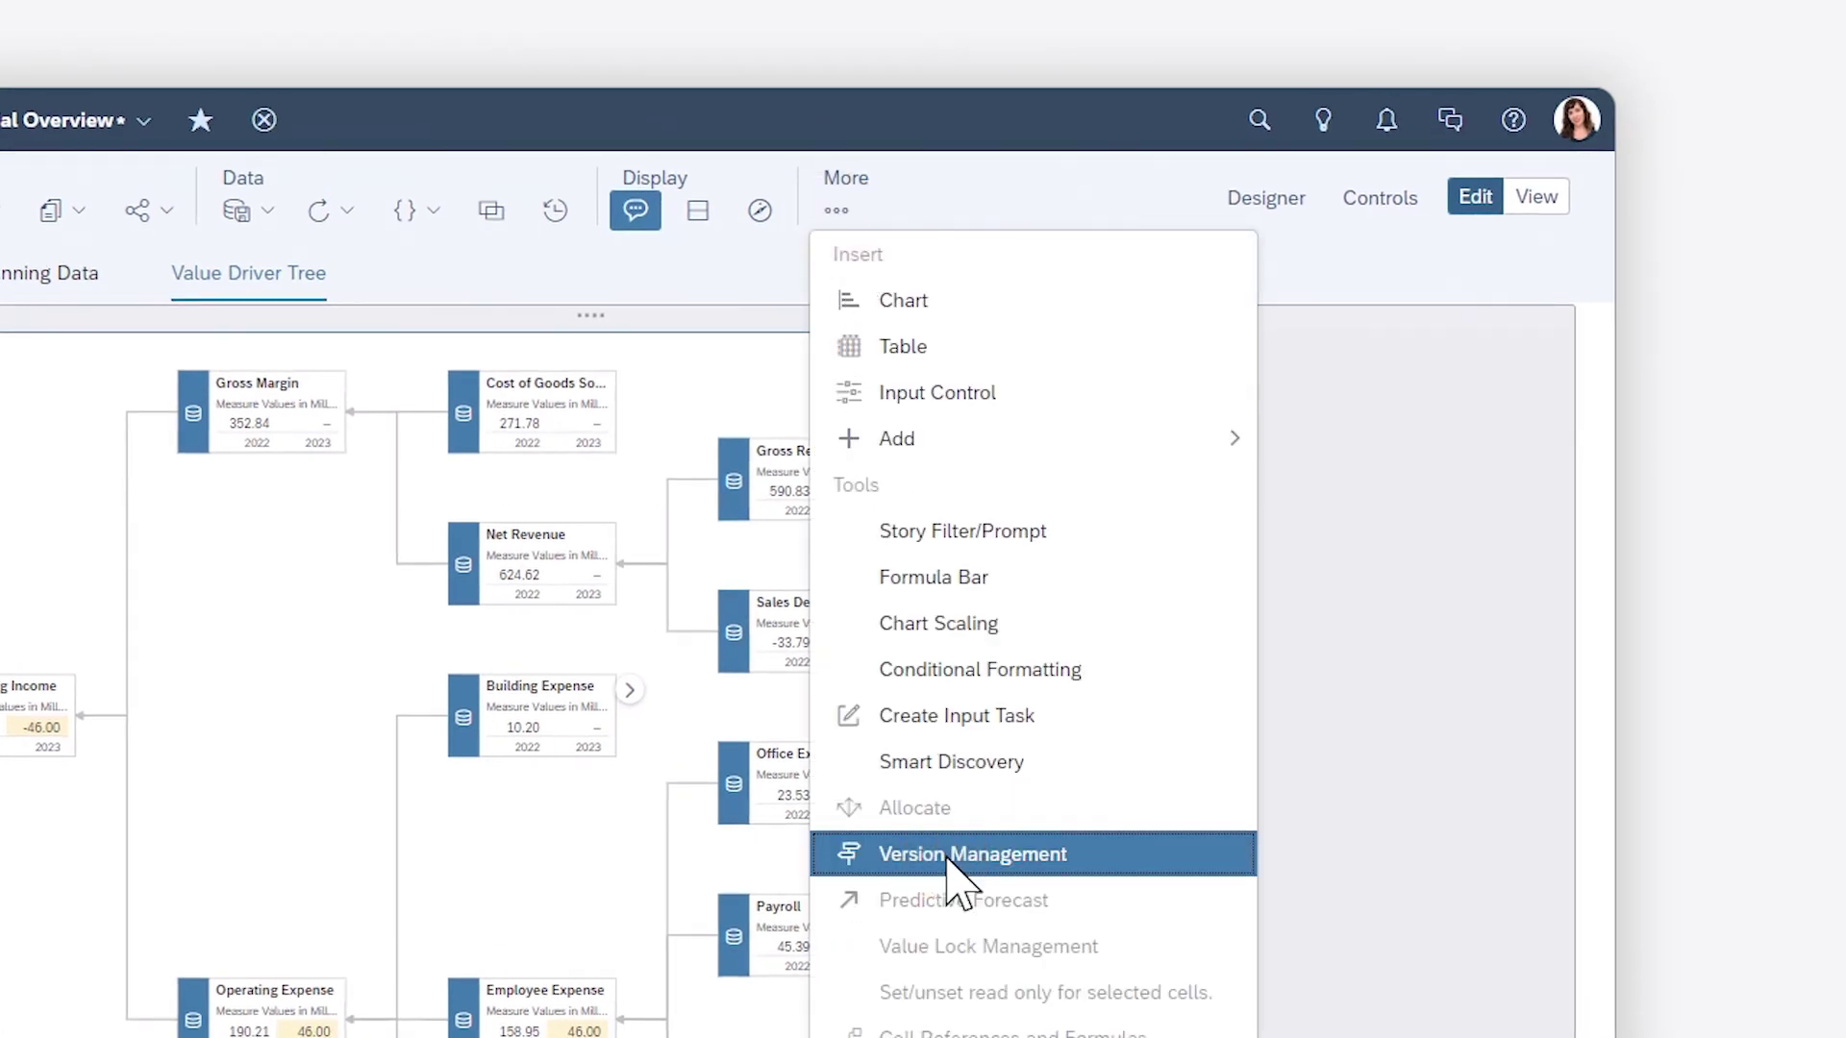
click(953, 855)
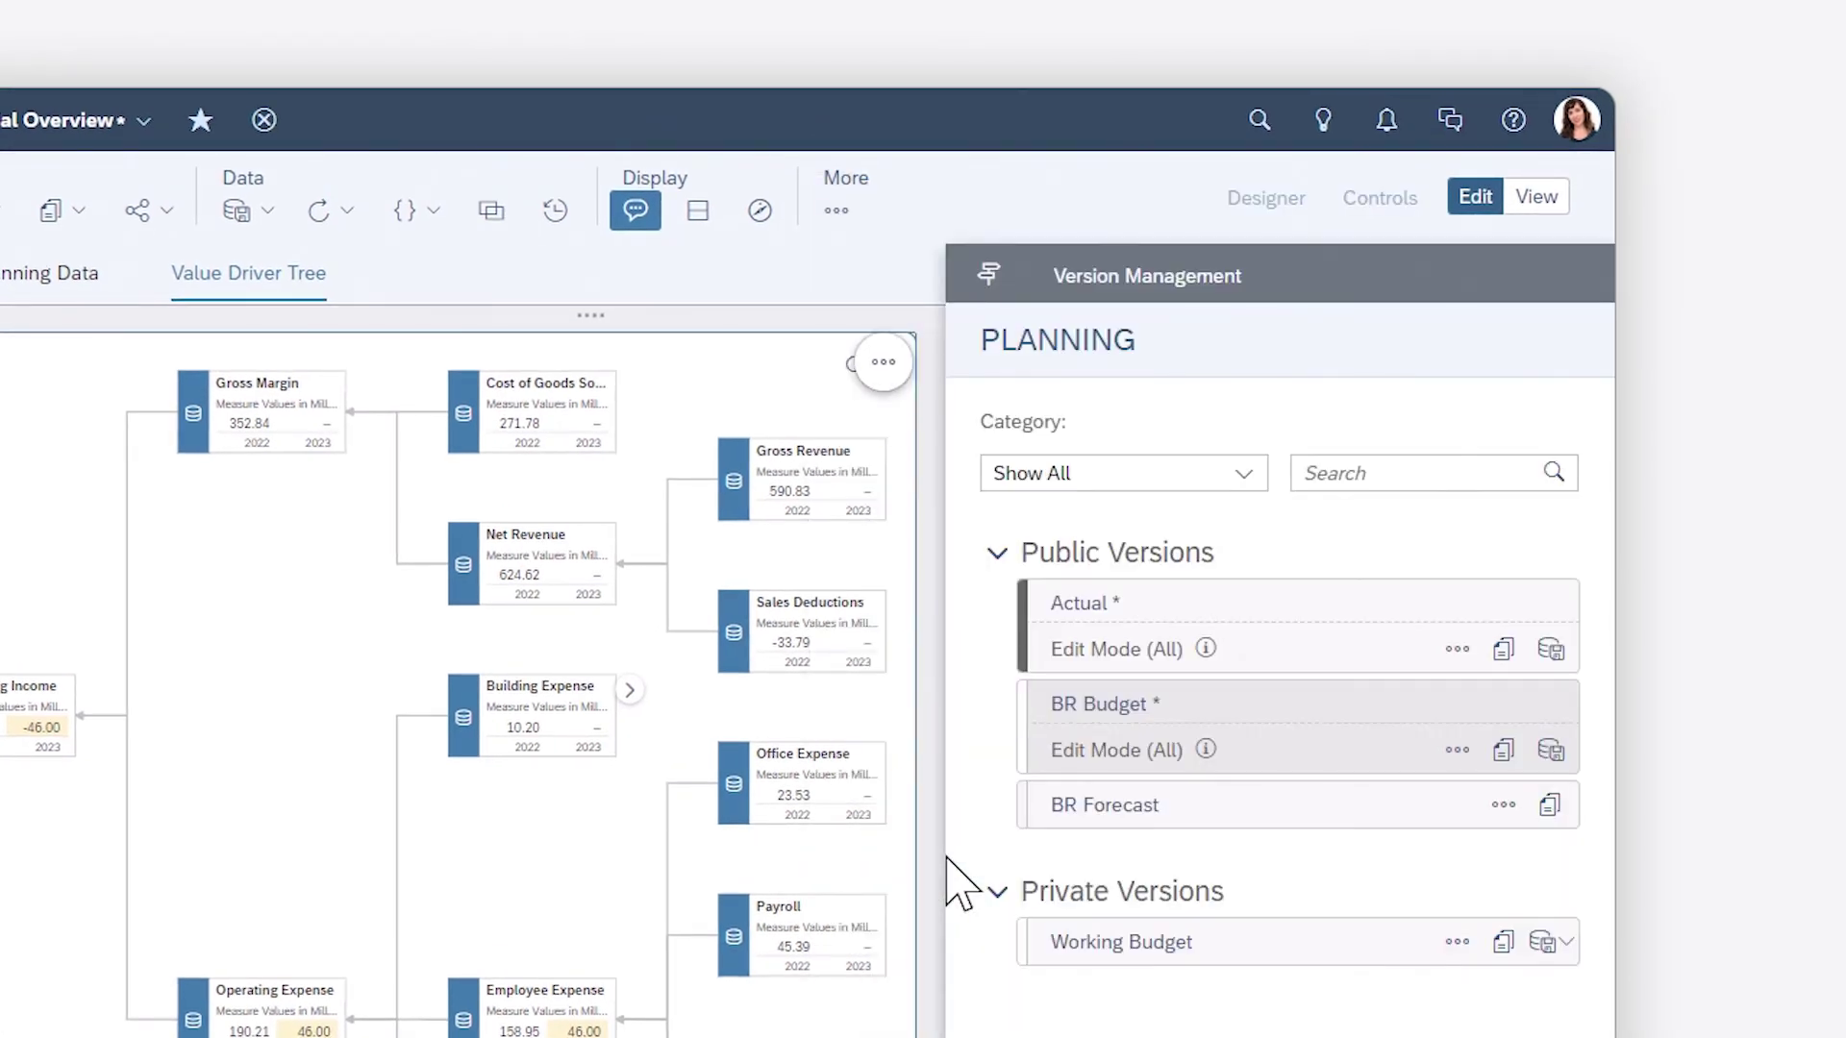